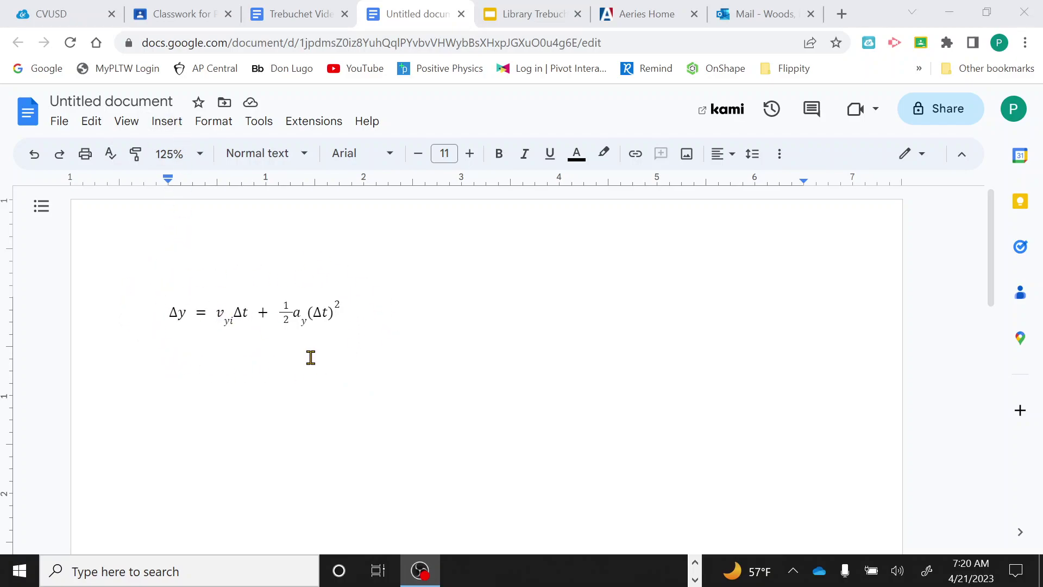
- Insert a new equation on the blank line below the existing Δy equation
click(179, 312)
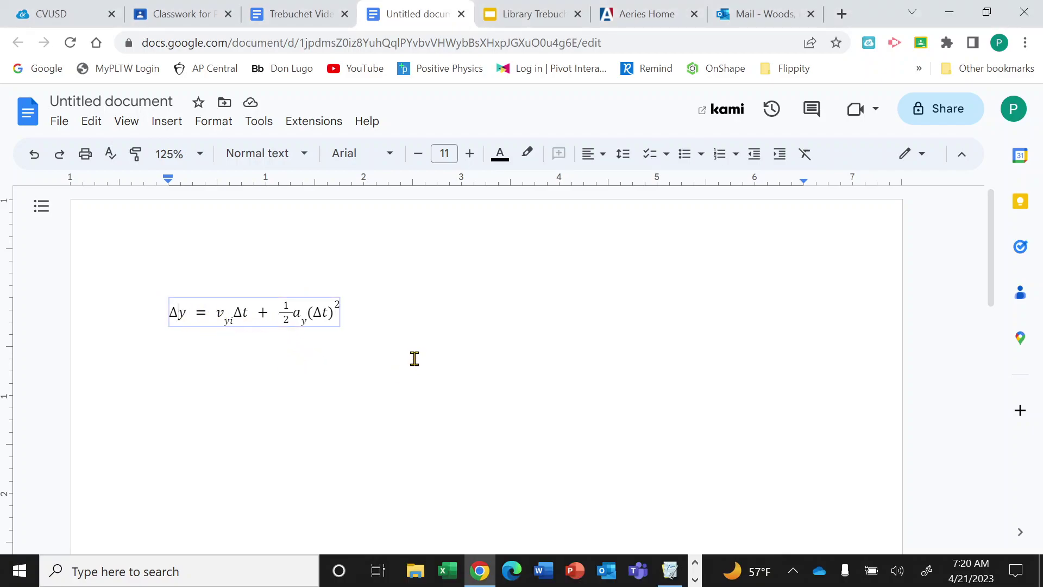
click(380, 332)
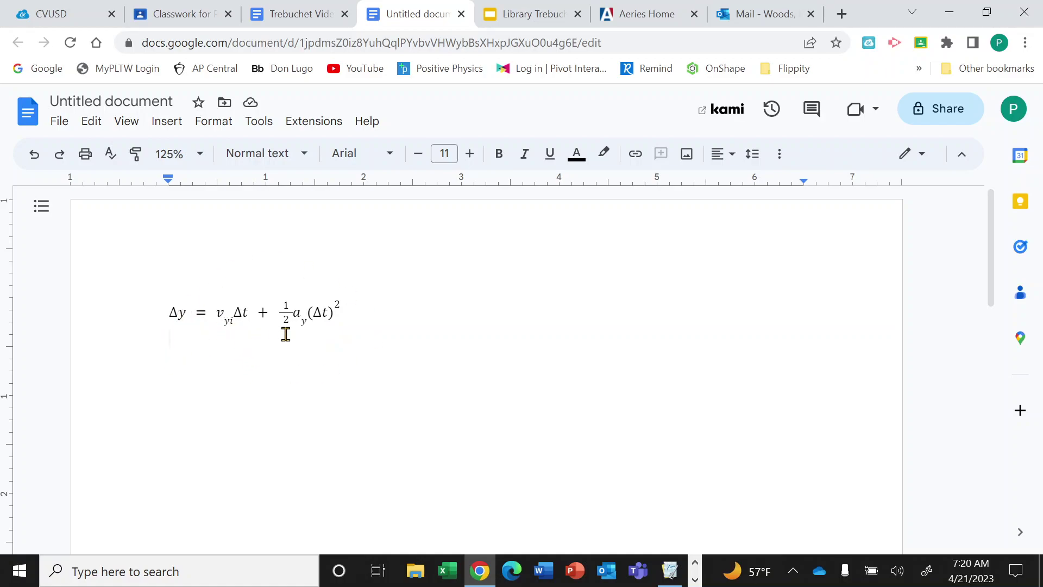
click(270, 375)
key(BackSpace)
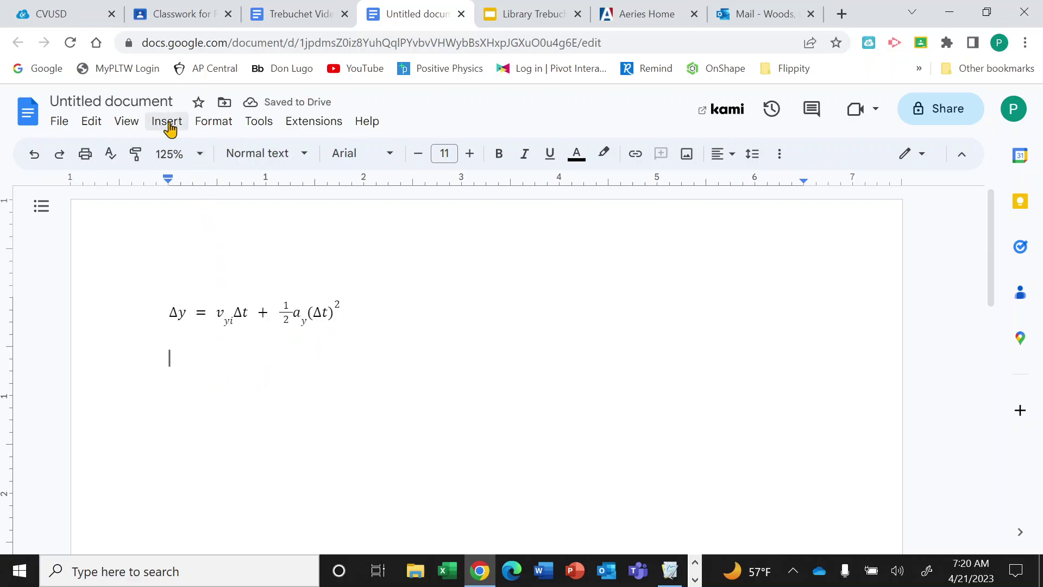
click(169, 129)
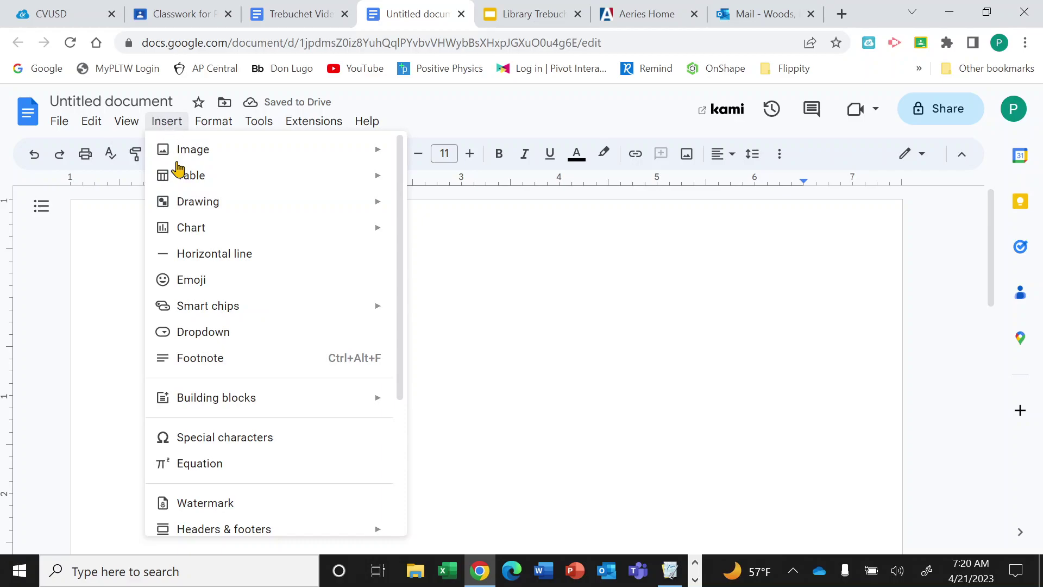
click(216, 464)
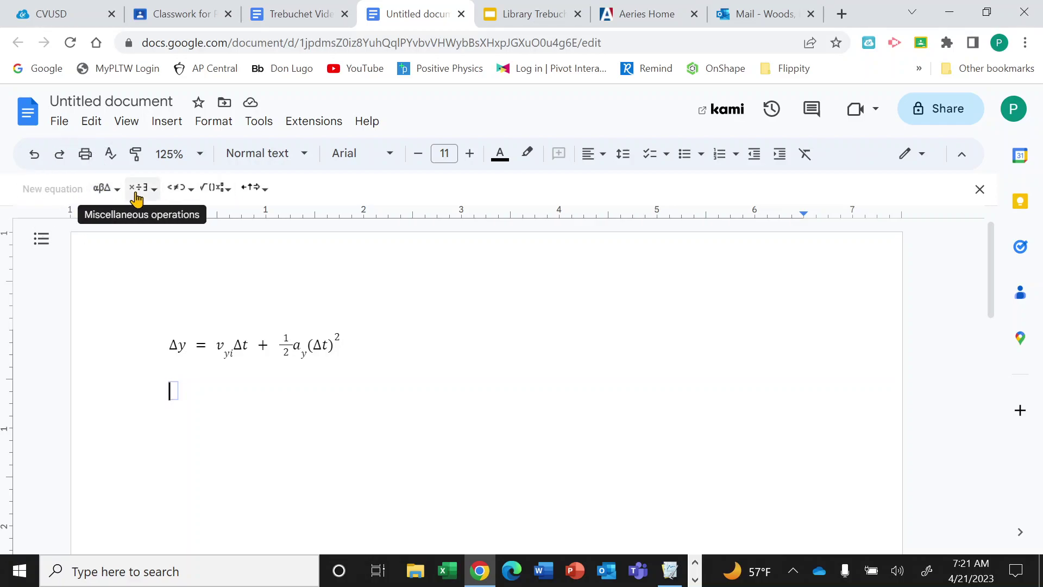
- Examine the equation symbol groups: Greek letters, miscellaneous operations, relations, math operations and arrows
click(117, 190)
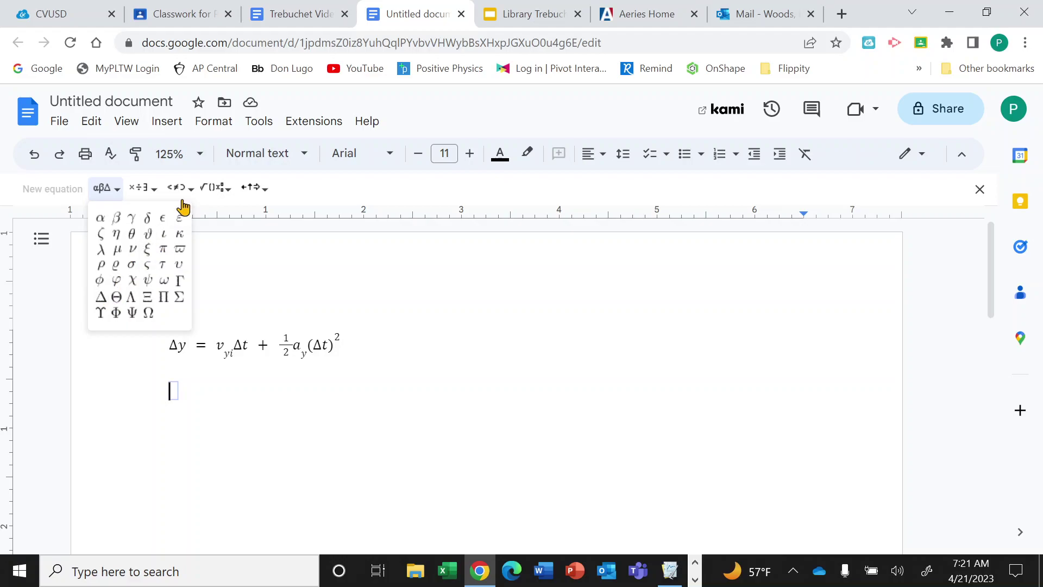
click(155, 192)
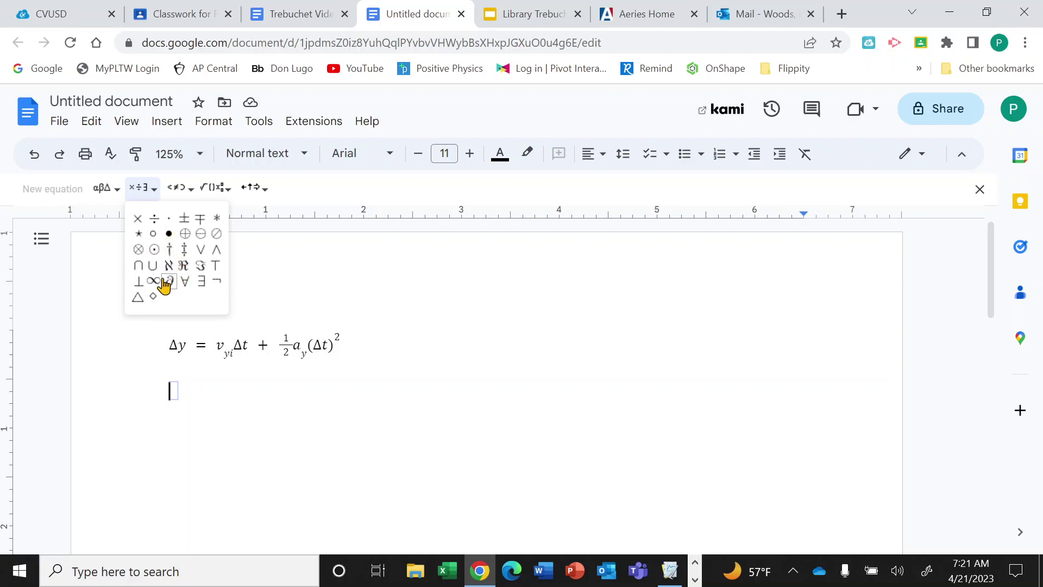
click(175, 188)
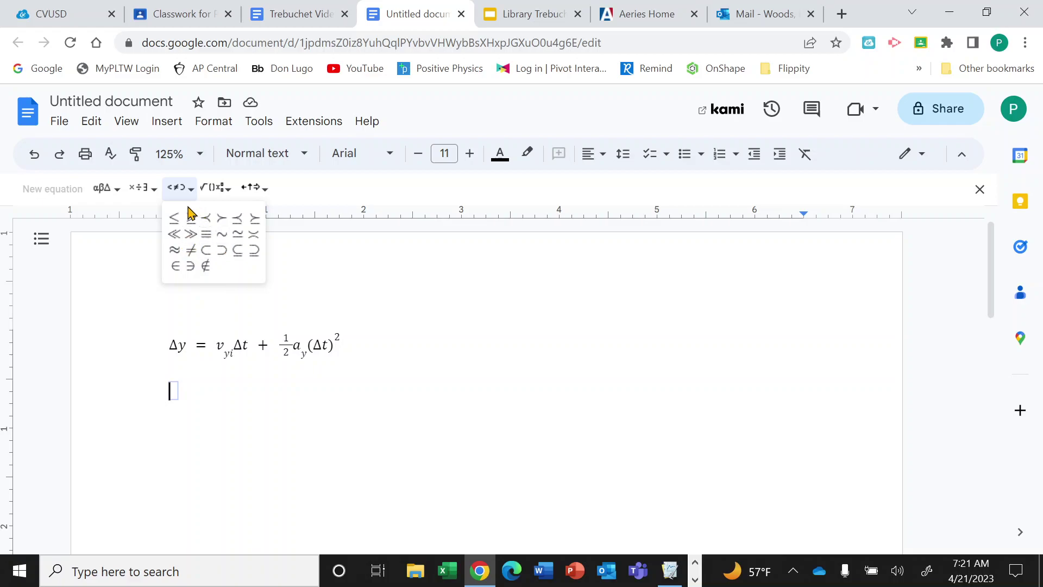
click(217, 188)
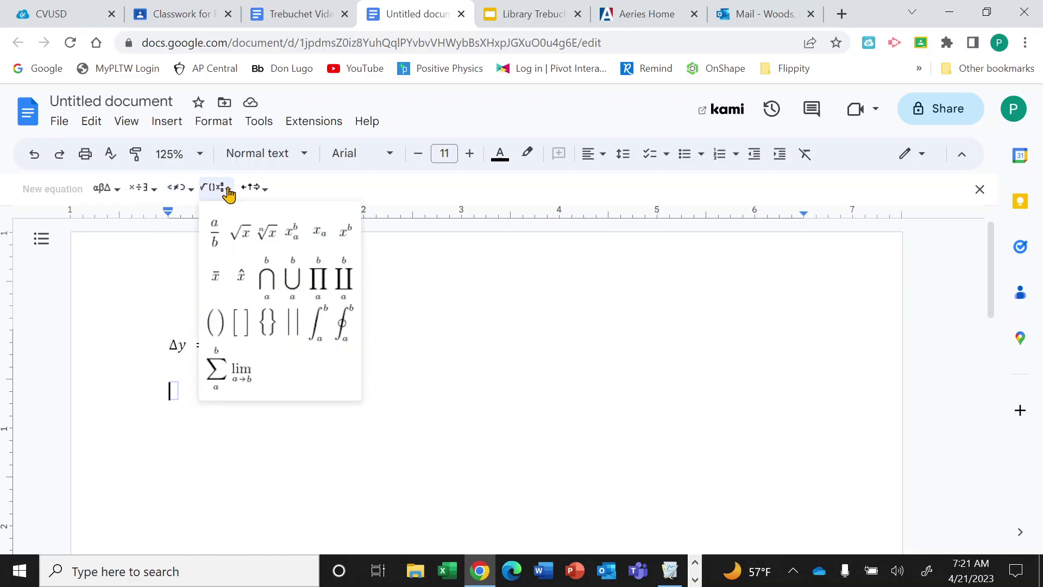
click(229, 194)
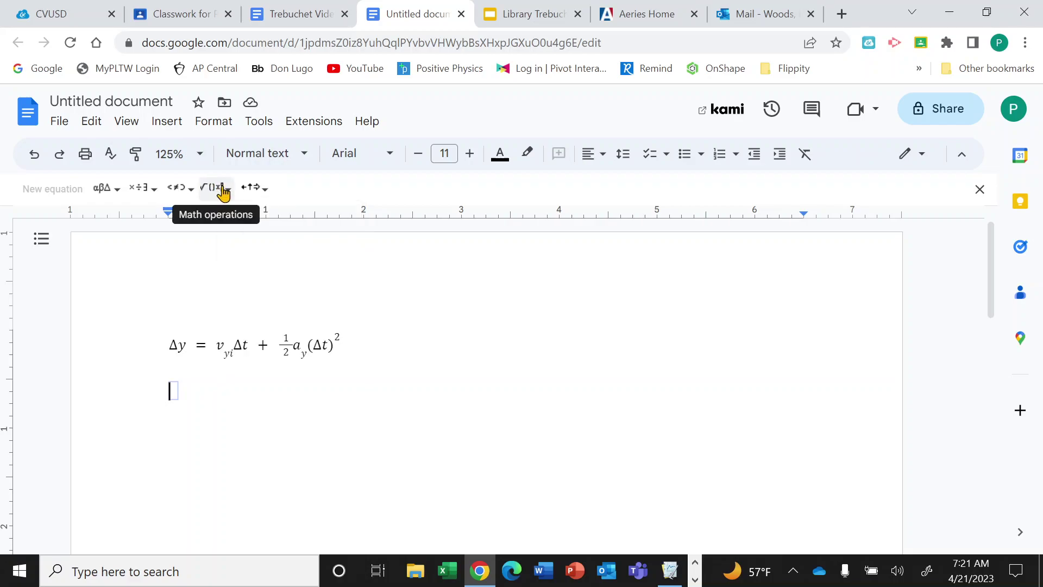
click(229, 194)
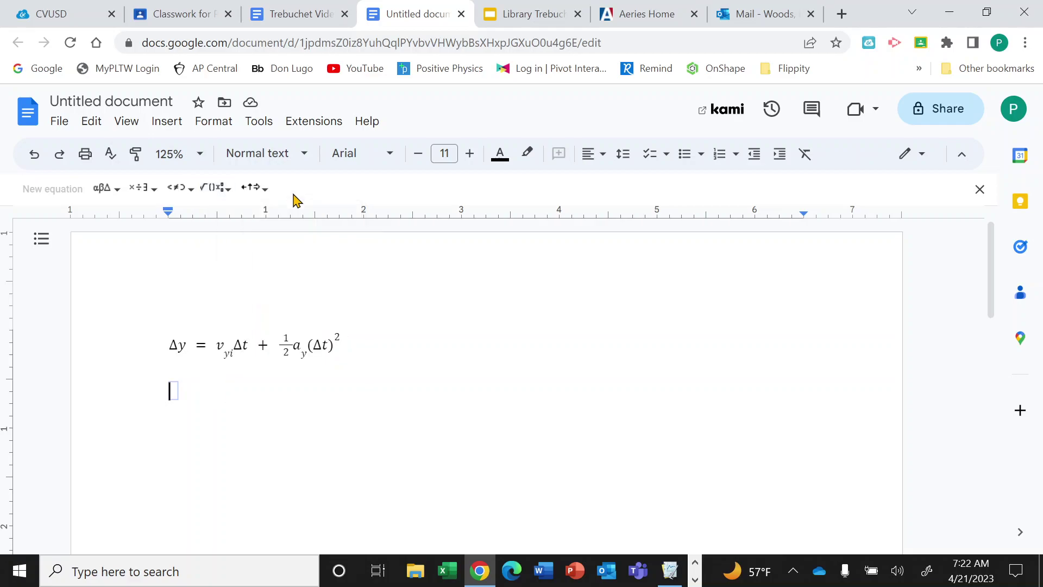
click(262, 191)
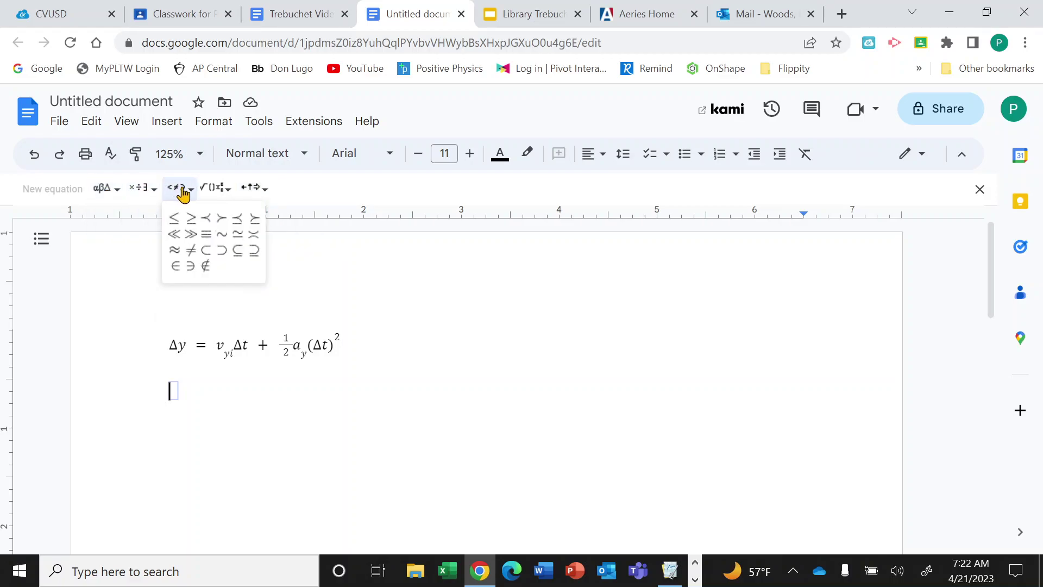
mouse_move(218, 195)
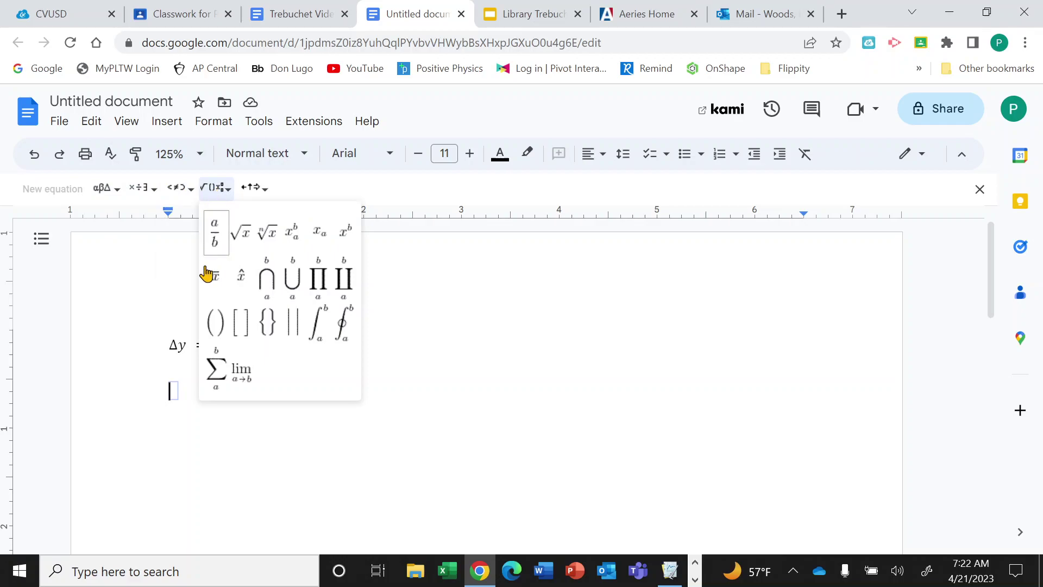
click(183, 405)
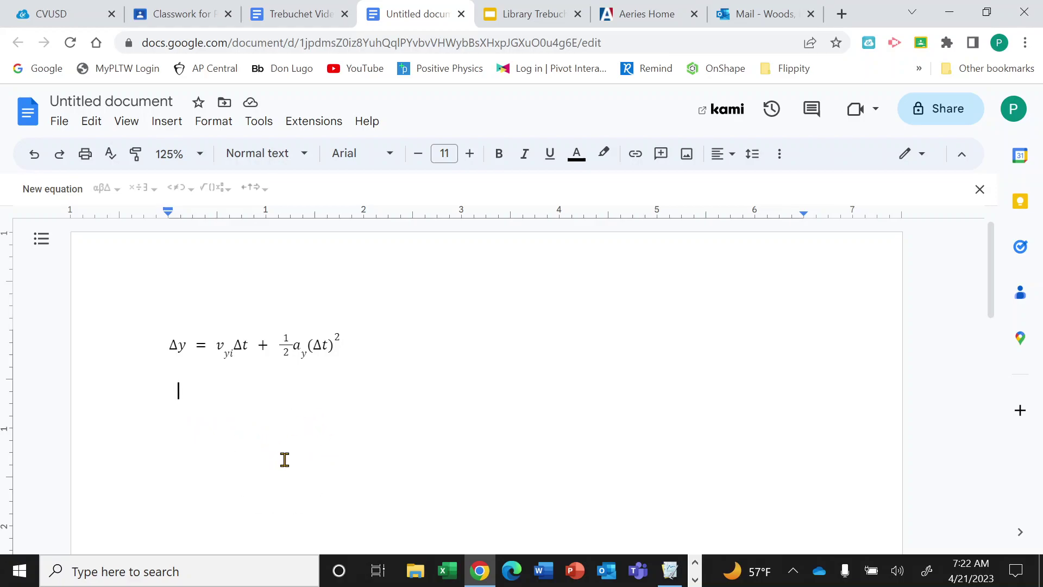
- Try inserting an empty equation on the line below the existing Δy equation
click(286, 431)
key(ctrl+alt+shift+equal)
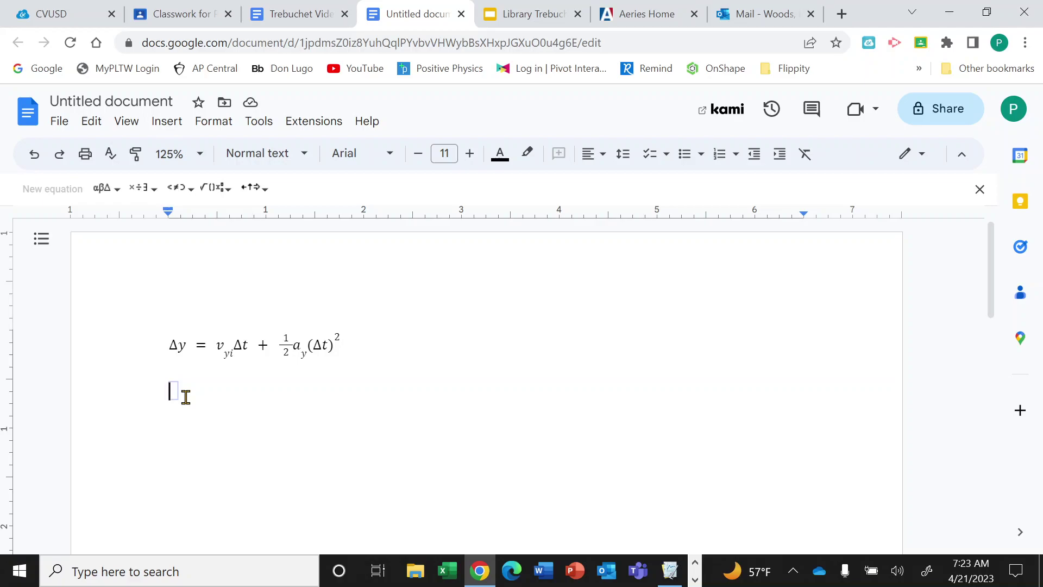
click(185, 397)
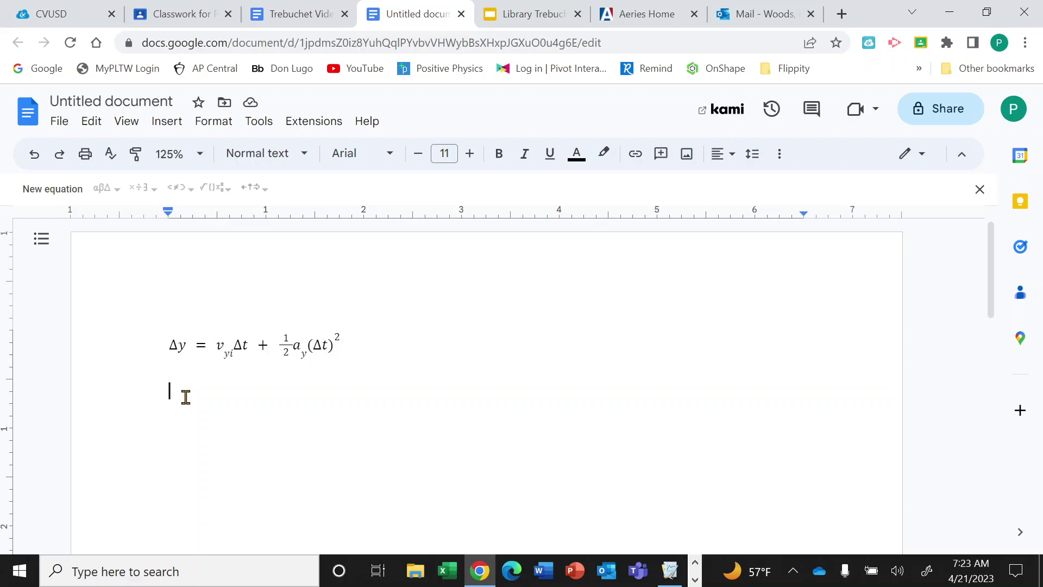
key(alt+i)
key(e)
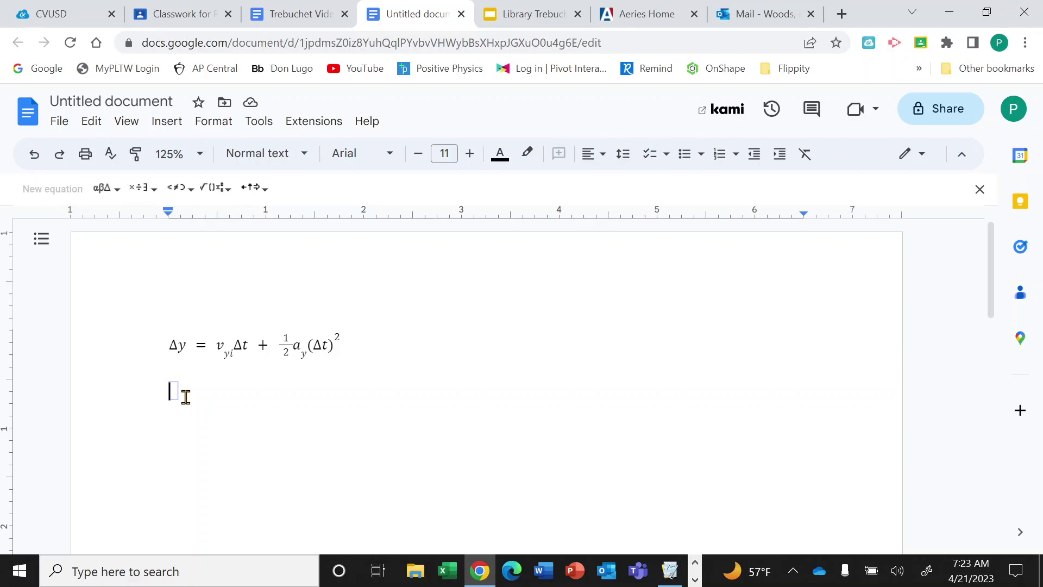
click(186, 397)
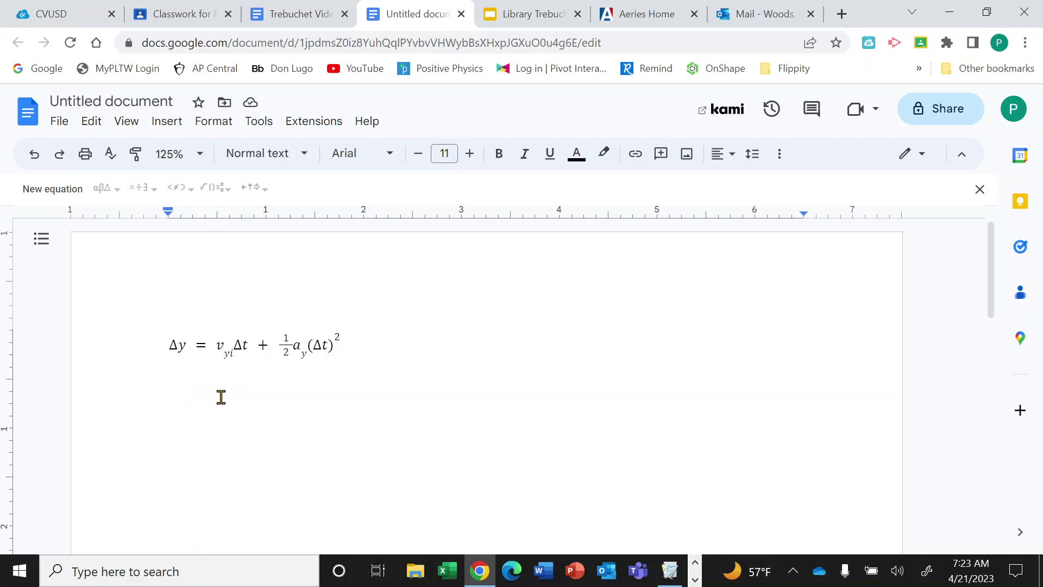
- Step the text cursor through the terms of the existing Δy equation and leave it on the blank line below
click(208, 344)
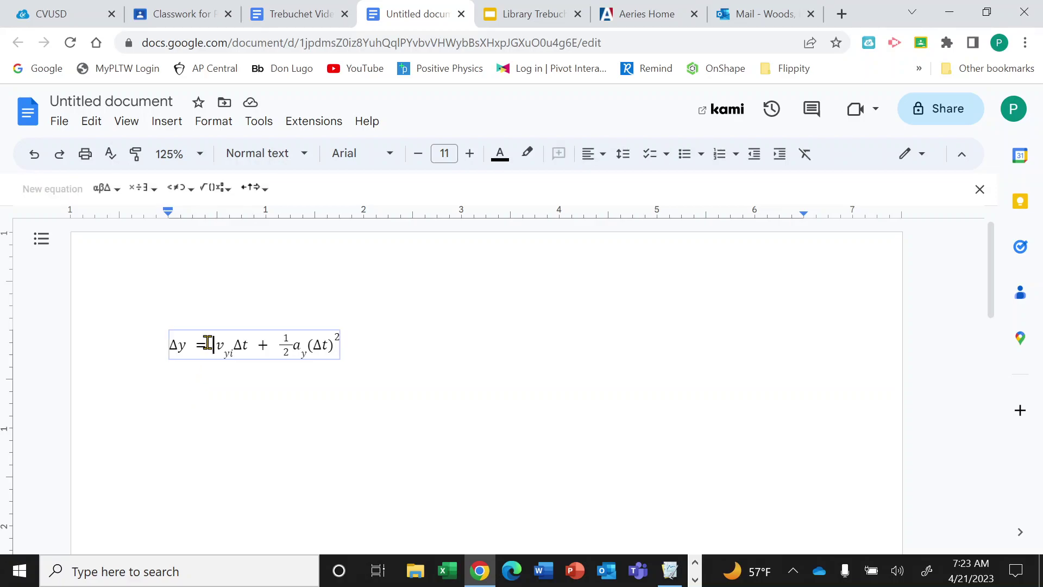
click(170, 345)
key(Right)
key(Left)
key(Right)
key(Right)
key(Right)
key(Right)
key(Right)
click(220, 375)
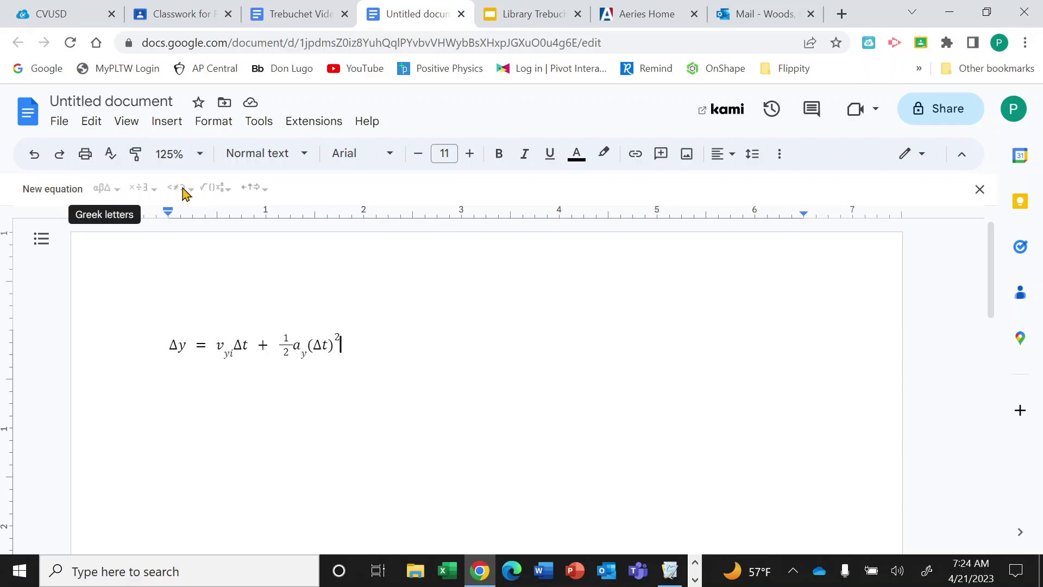
click(357, 354)
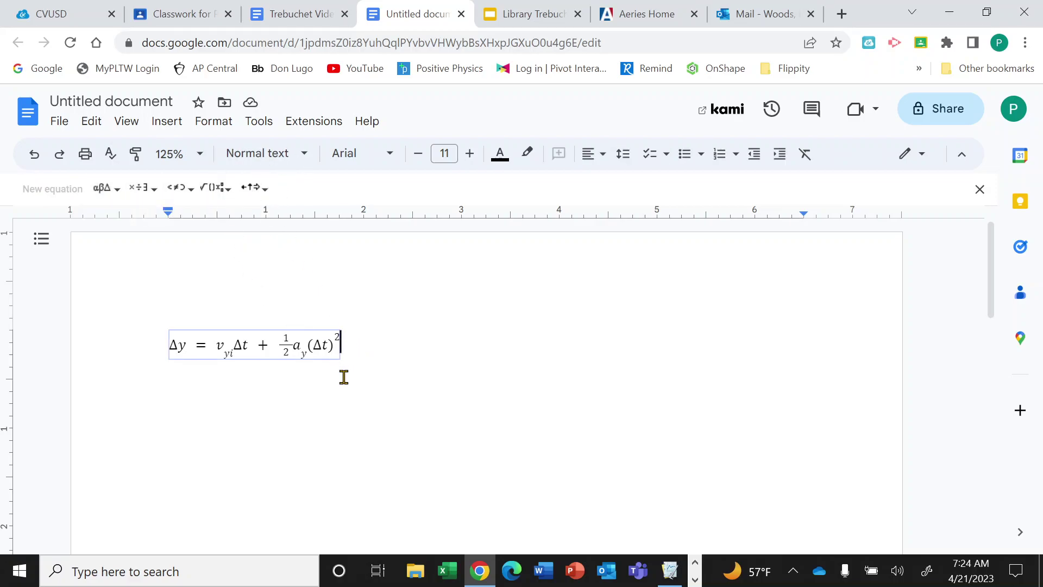
click(244, 400)
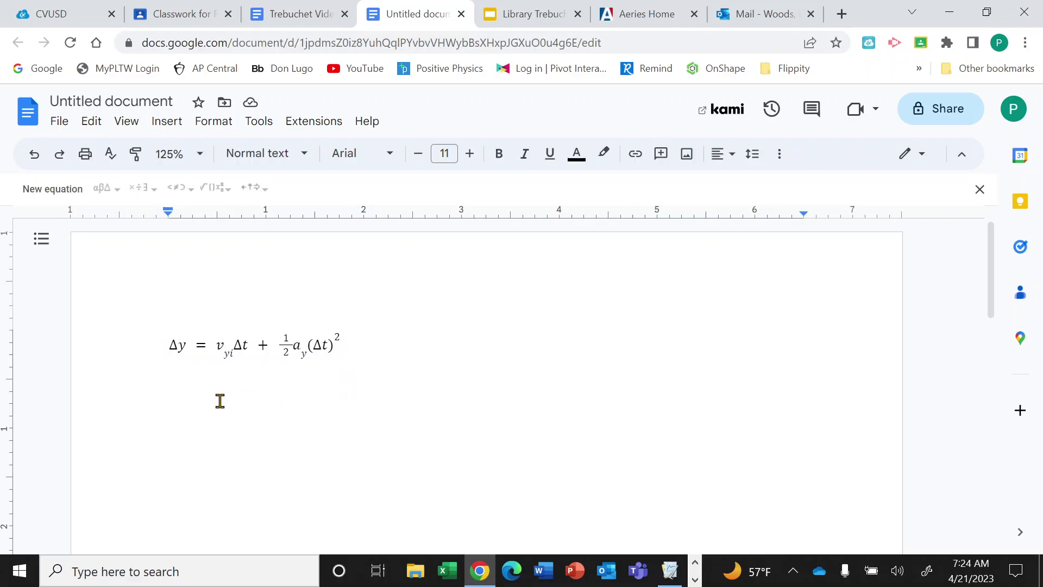
- Insert an equation on the blank line below the Δy equation and enter the fraction 1/2 in it
key(ctrl+alt+equal)
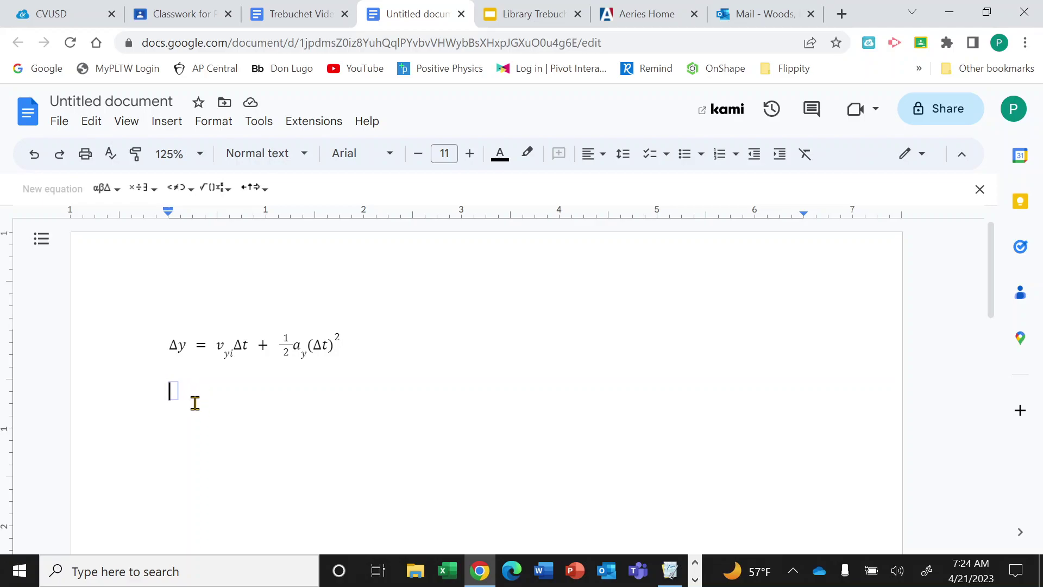
key(Escape)
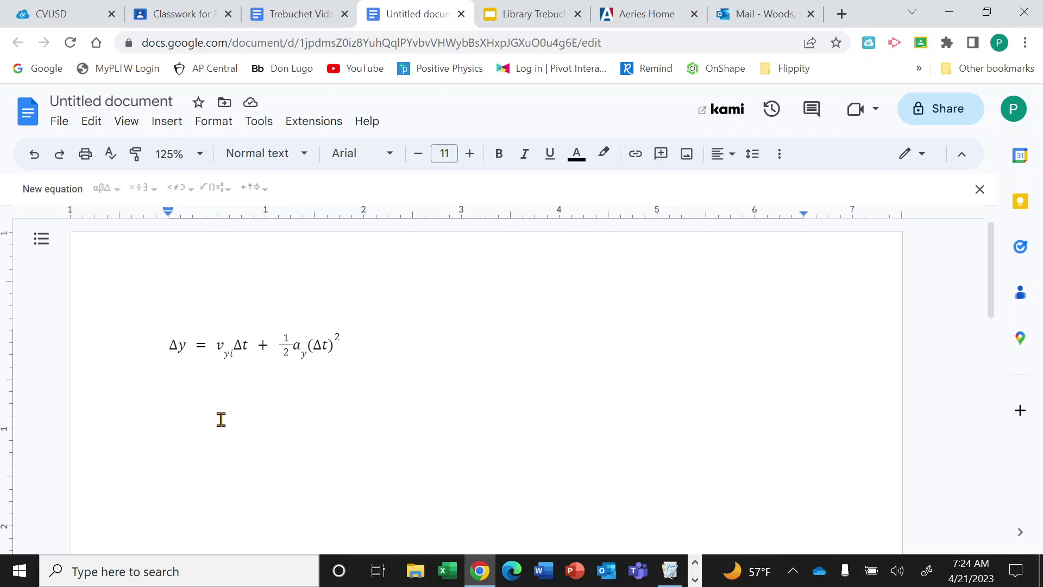
key(ctrl+alt+equal)
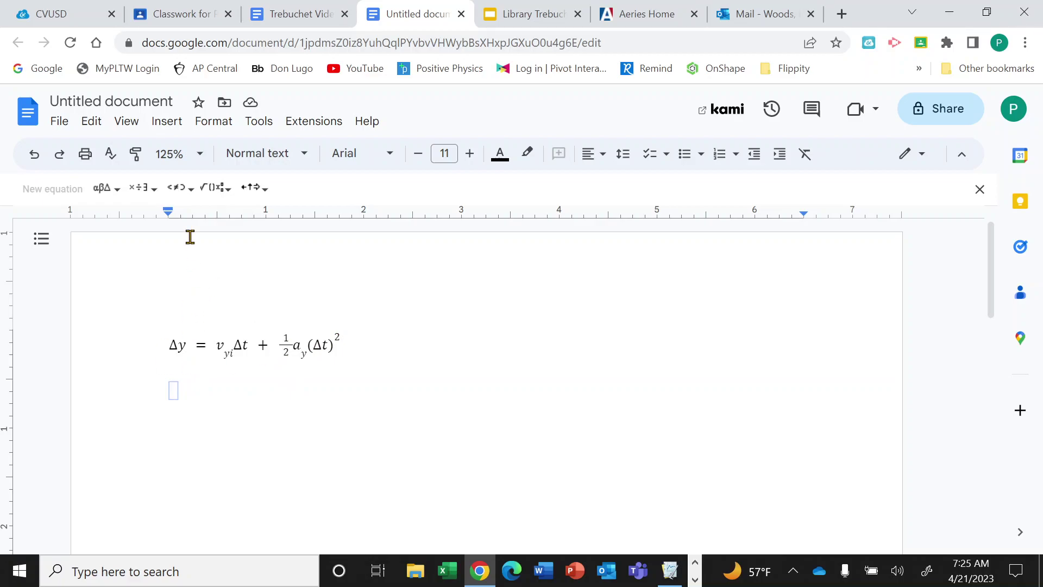
click(213, 194)
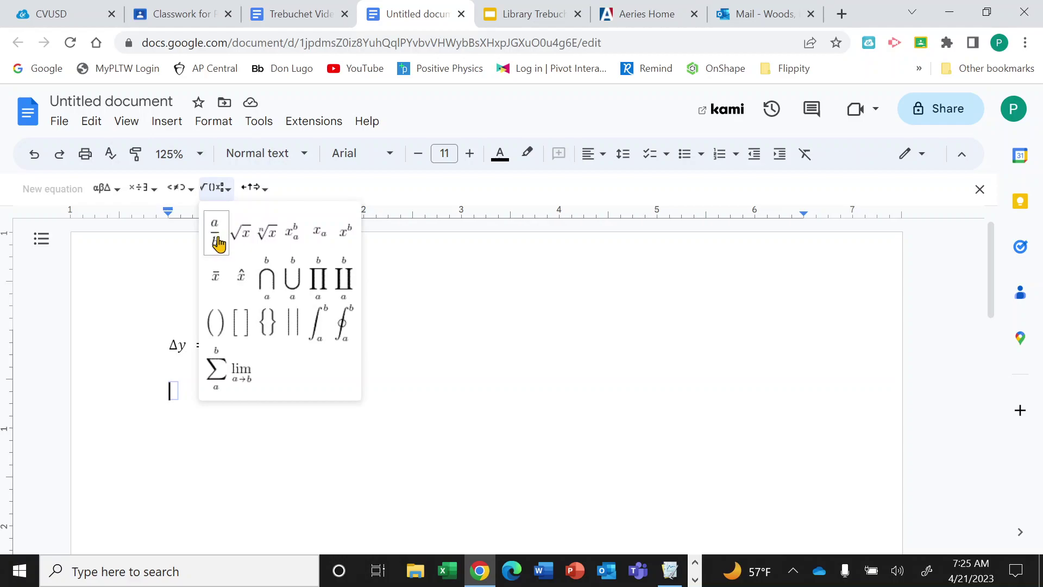
click(218, 242)
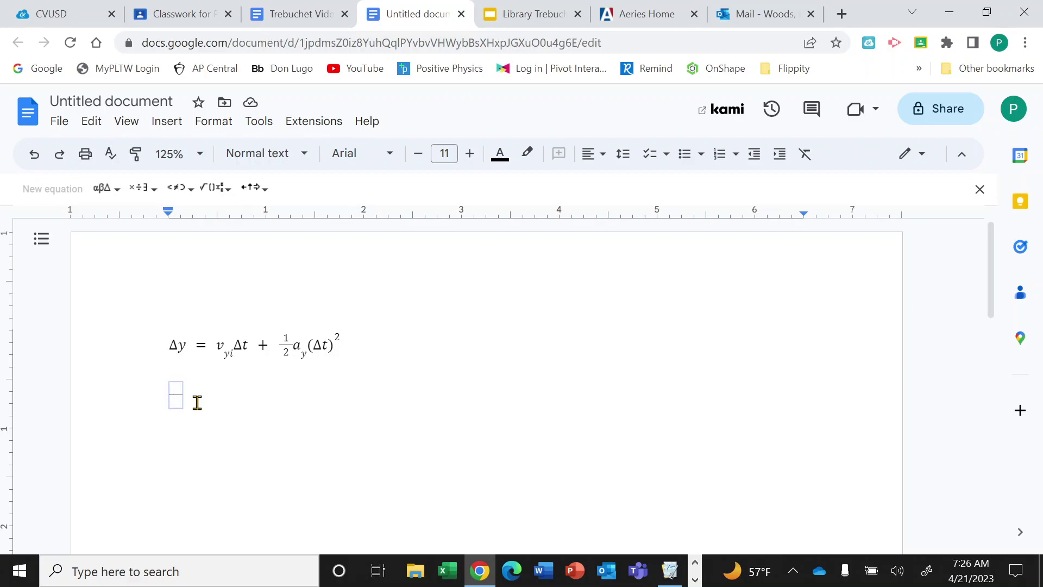
text(1/23)
key(BackSpace)
key(Right)
- Add a with the subscript y after the 1/2 fraction in the new equation
click(177, 191)
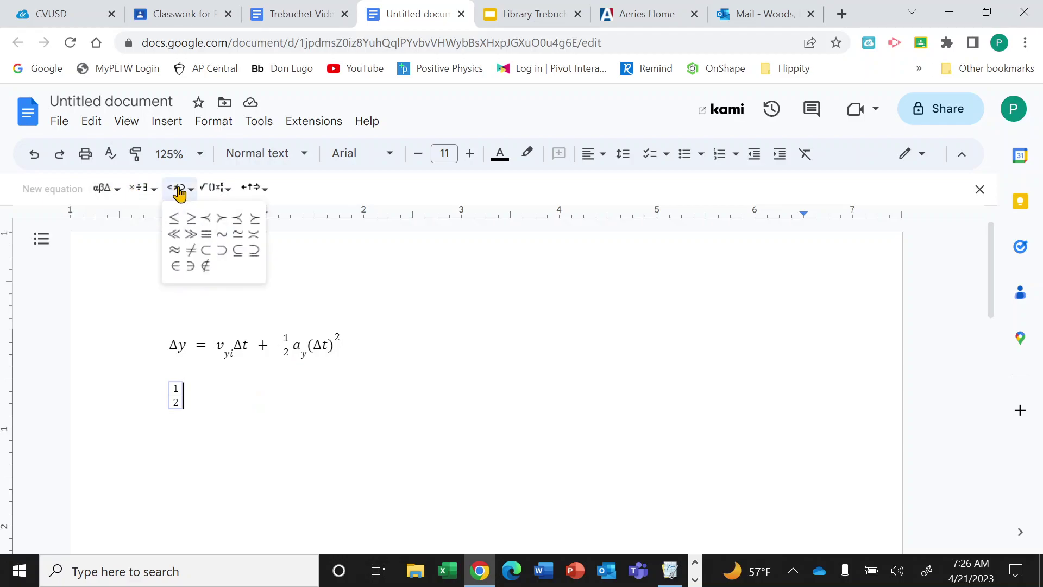
click(149, 192)
click(138, 191)
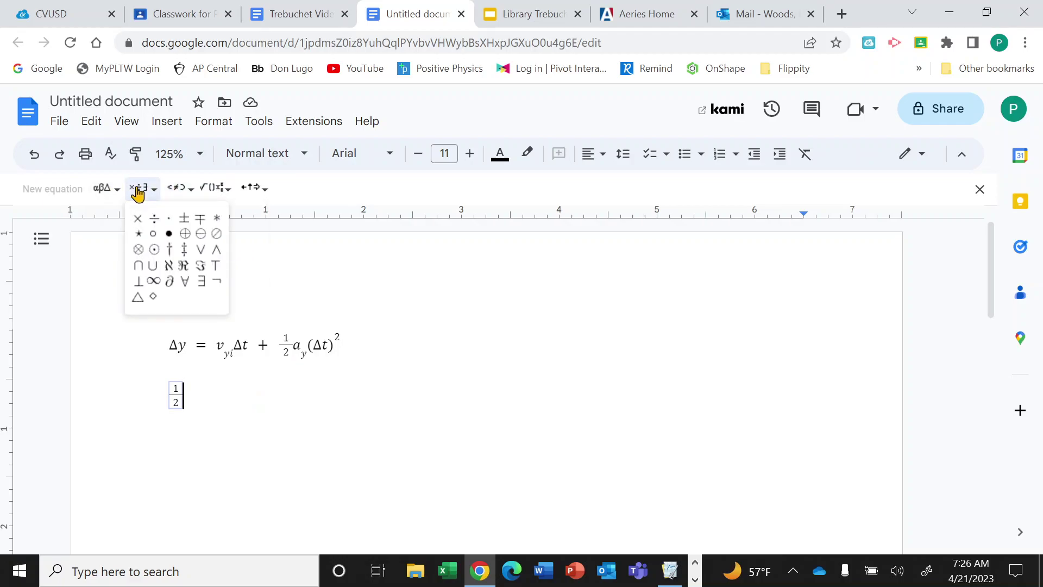
mouse_move(211, 192)
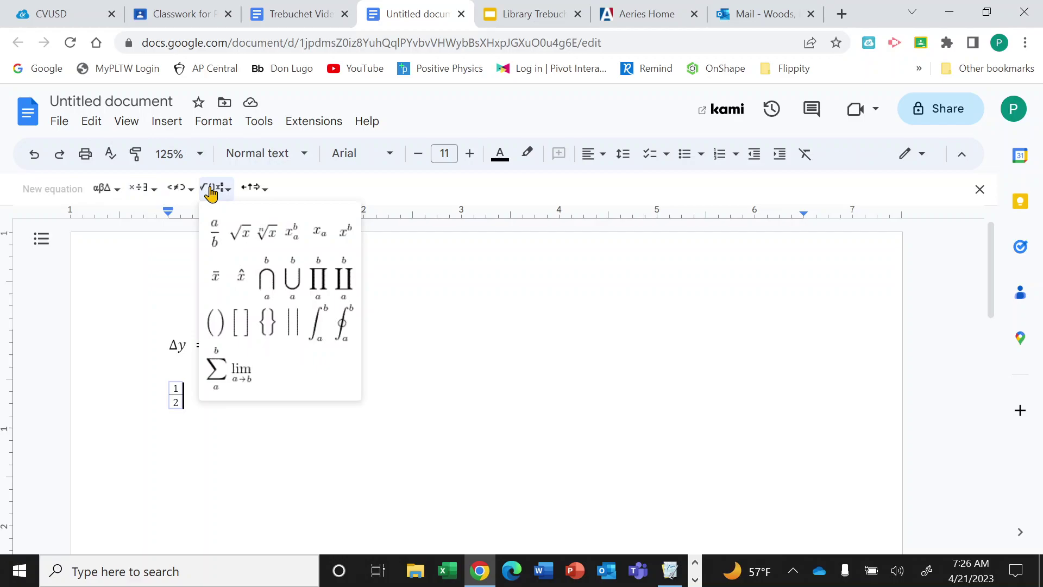
click(324, 244)
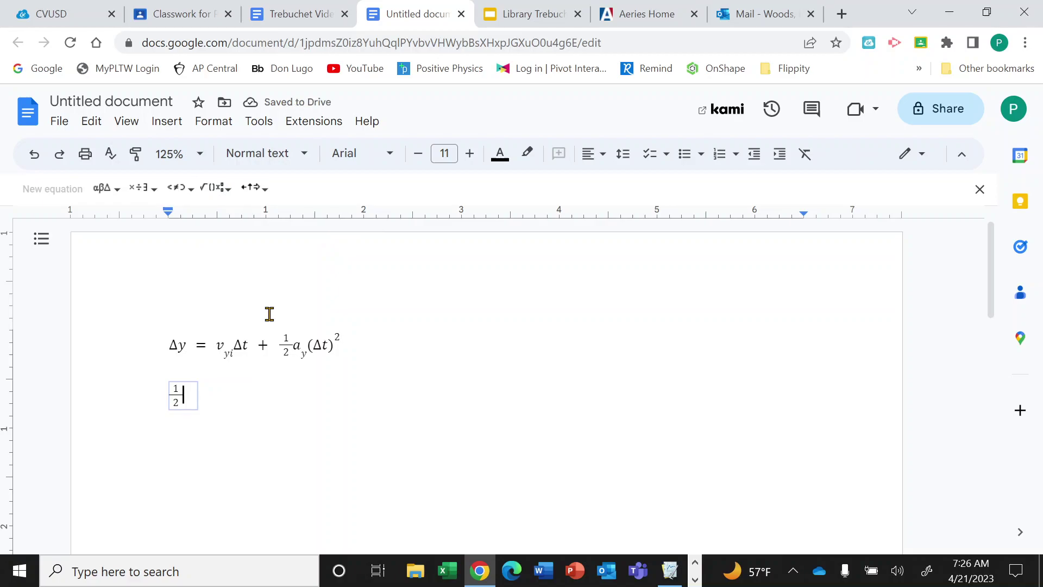
key(Right)
key(Right)
text(a_y)
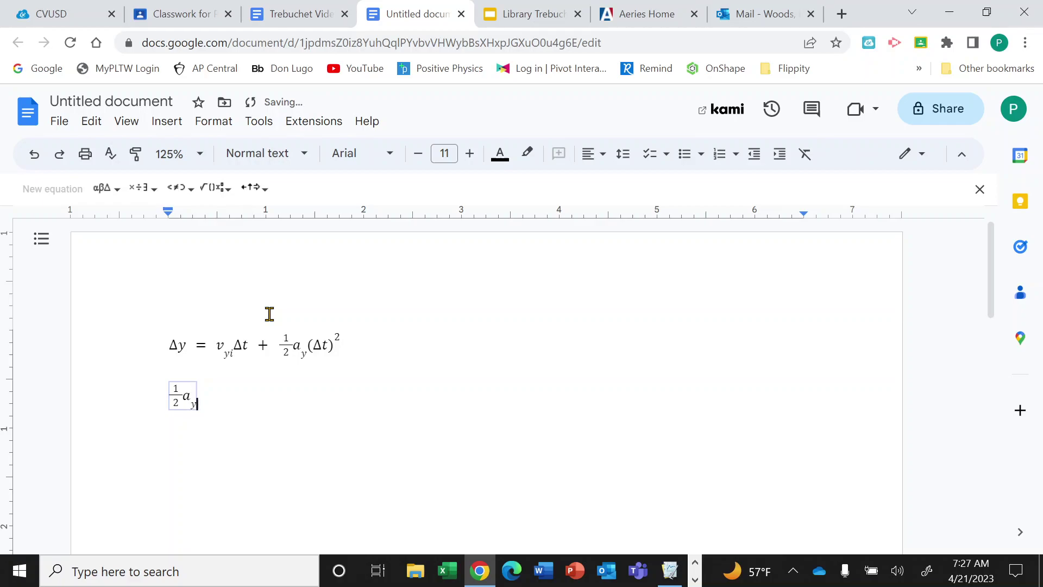
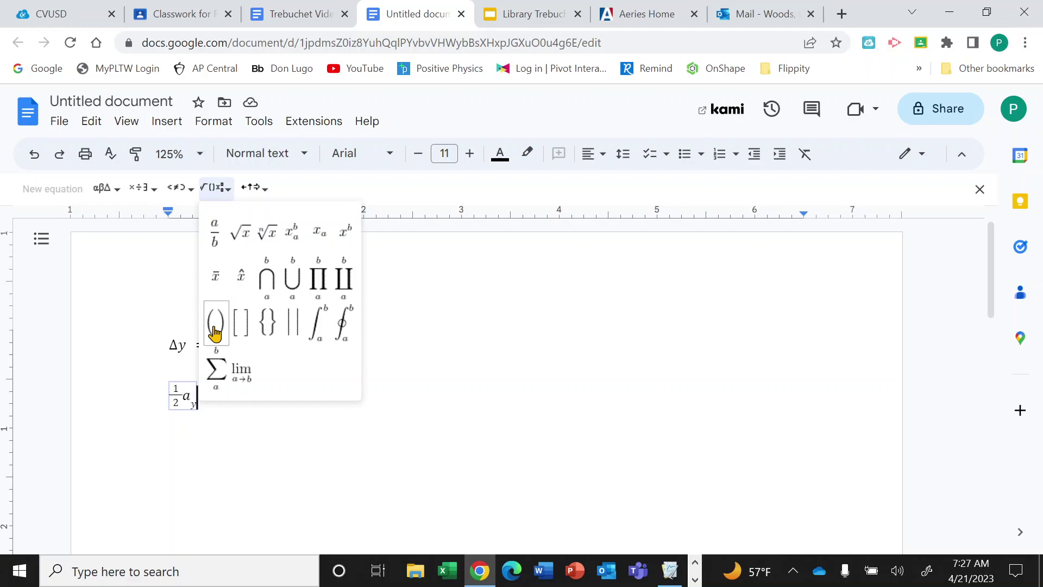
- Add a pair of parentheses after the a with subscript y and place the text cursor inside them
click(215, 324)
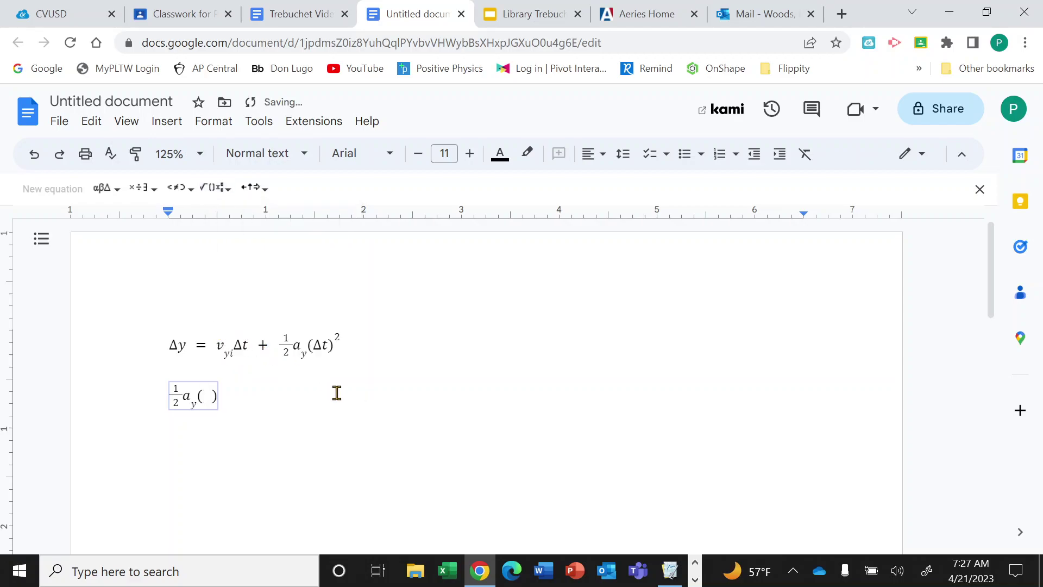
key(Right)
key(Left)
key(Left)
key(Right)
key(Right)
key(Left)
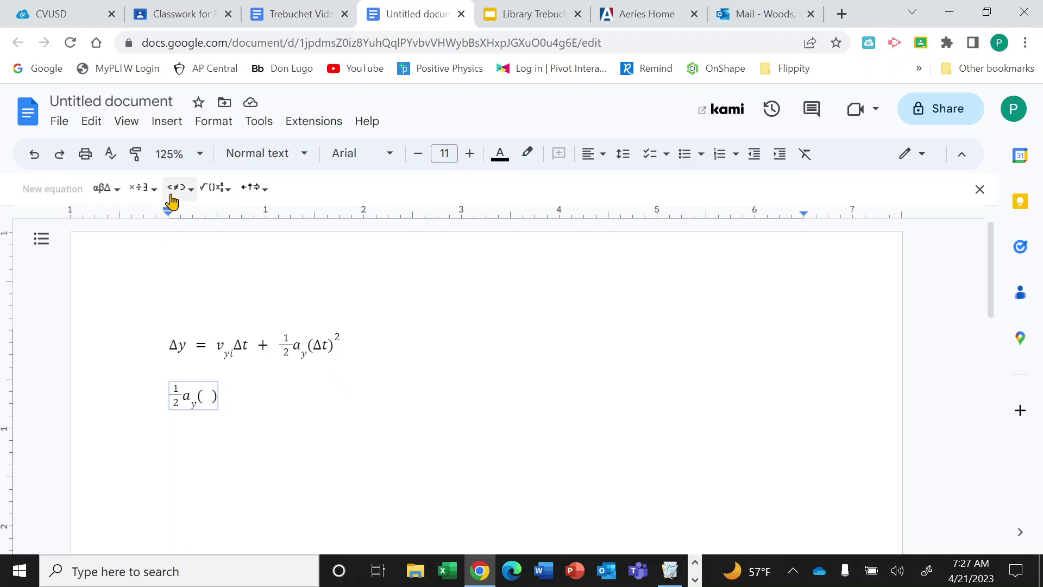
- Enter Δt inside the parentheses of the new equation
click(108, 199)
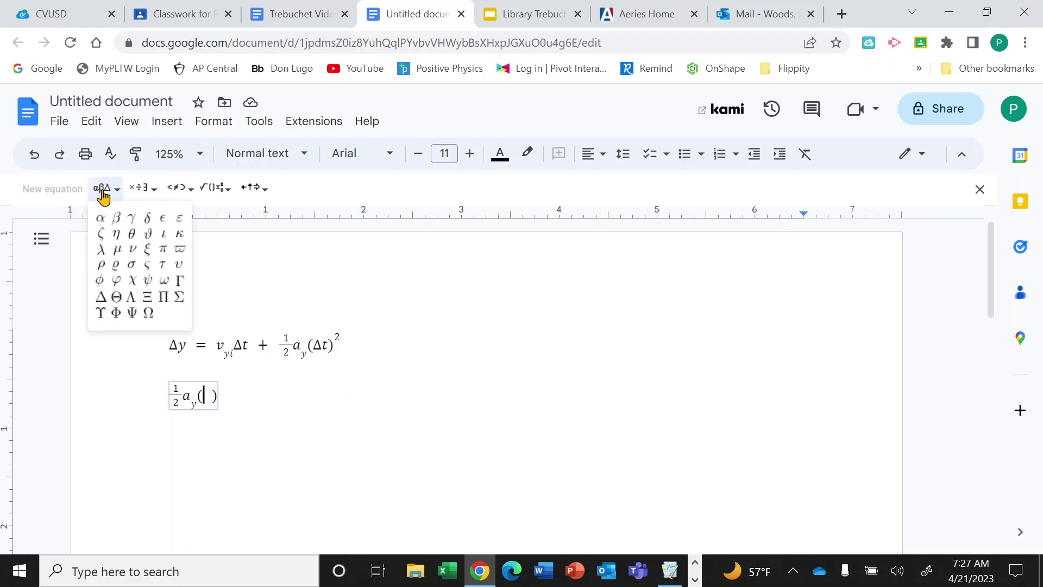
click(101, 297)
text(t)
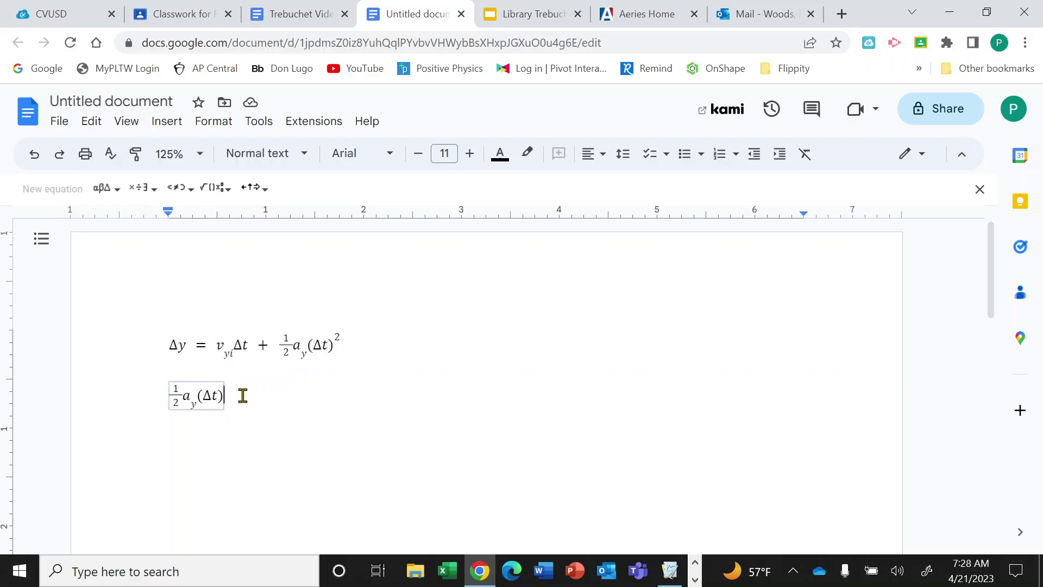
- Raise the parenthesized Δt in the new equation to the power of 2 with a superscript
click(216, 188)
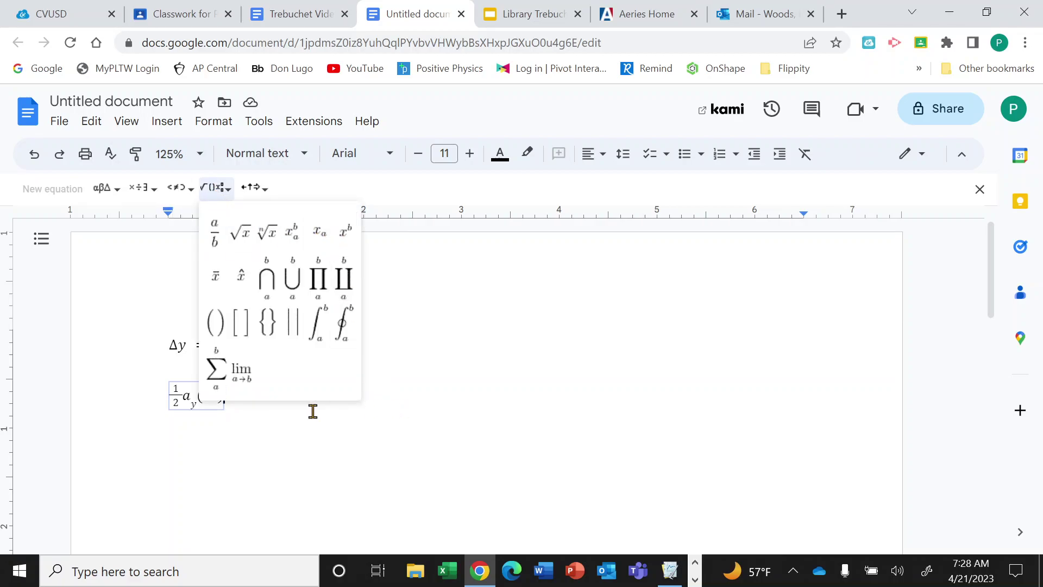
click(225, 399)
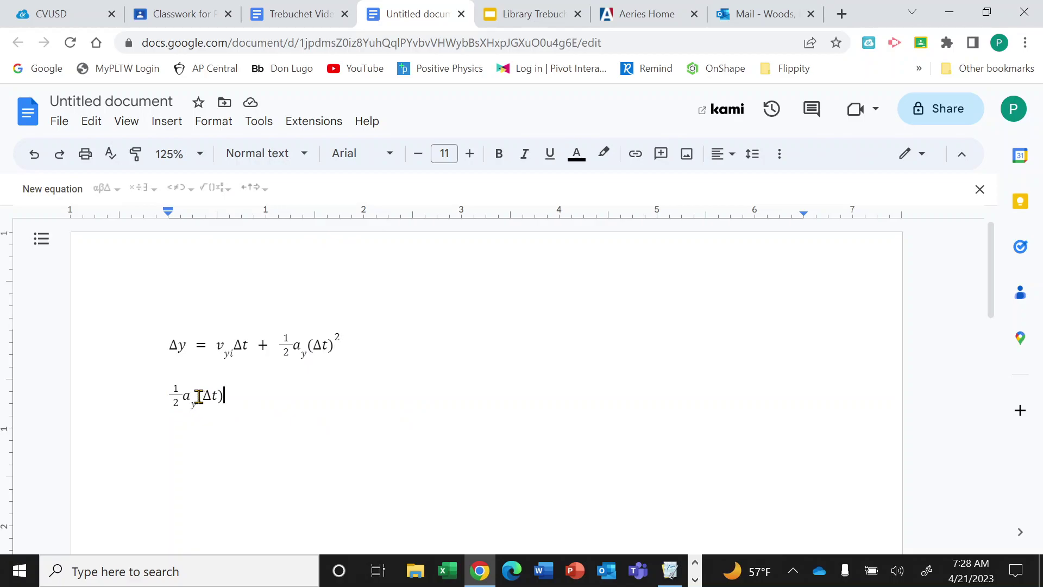
drag(198, 397, 212, 397)
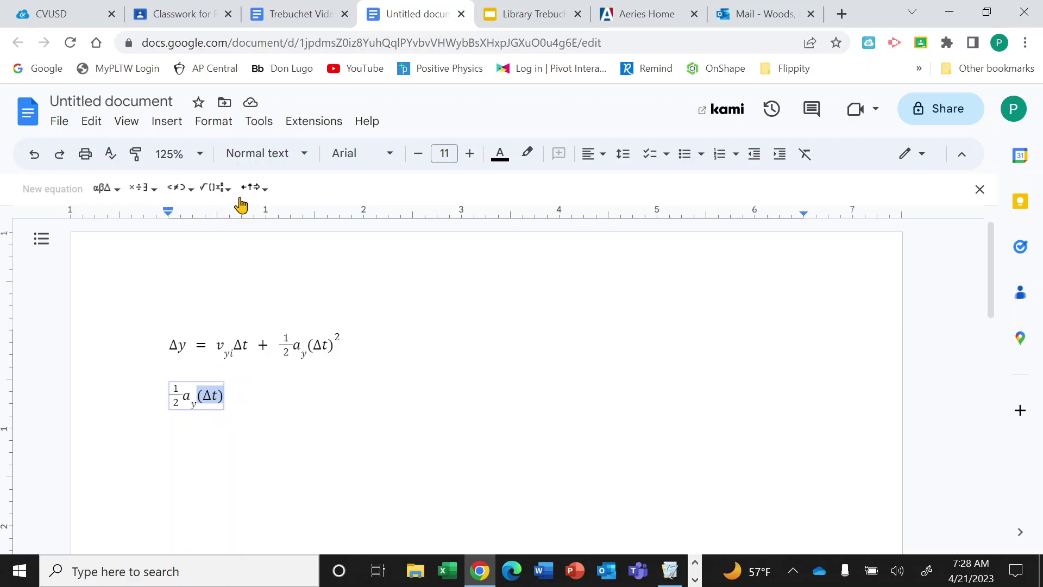
click(215, 190)
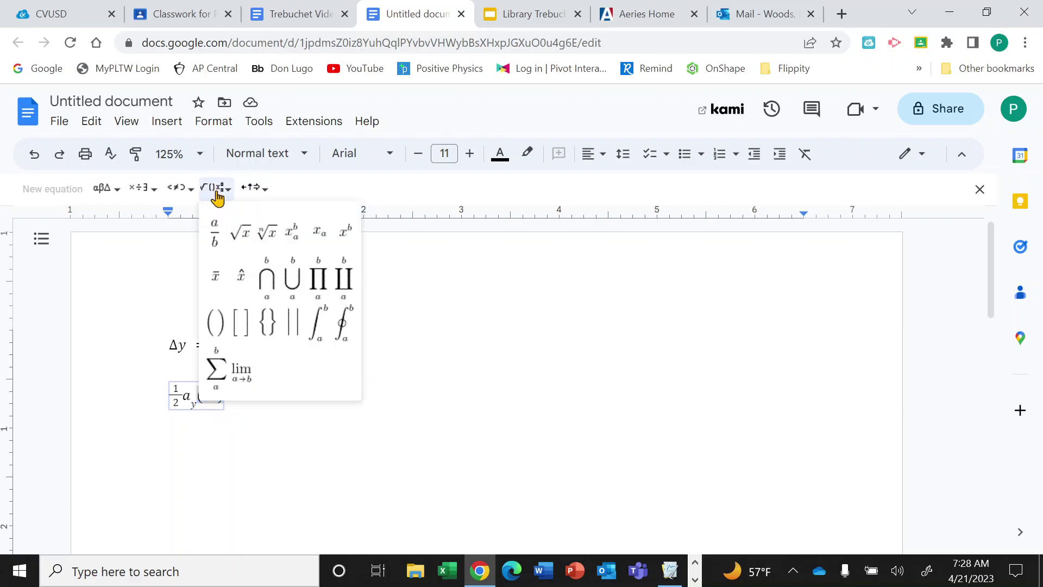
click(345, 242)
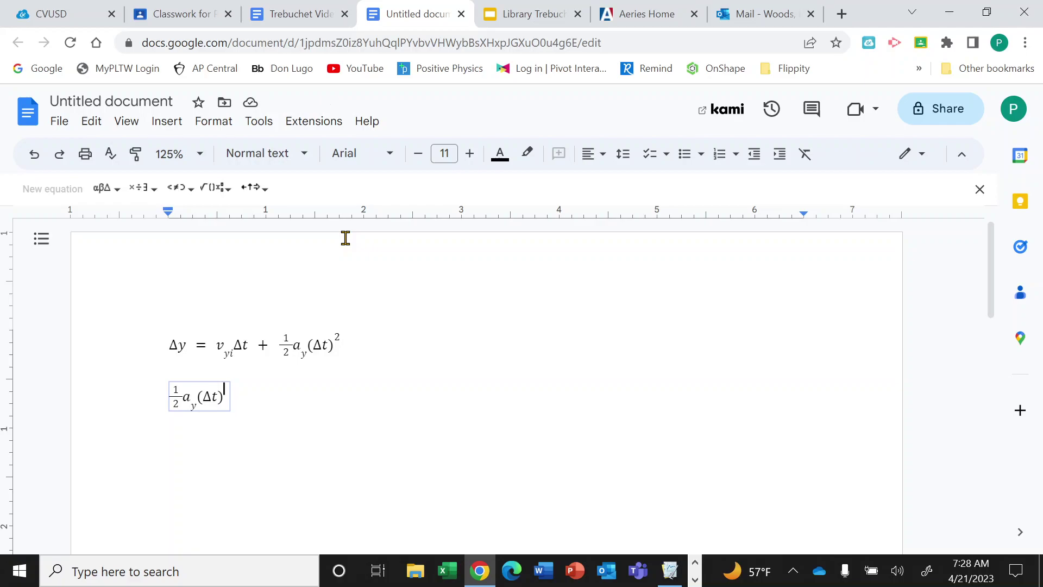
key(Left)
key(Left)
key(Left)
key(Left)
key(Right)
key(Right)
text(^2)
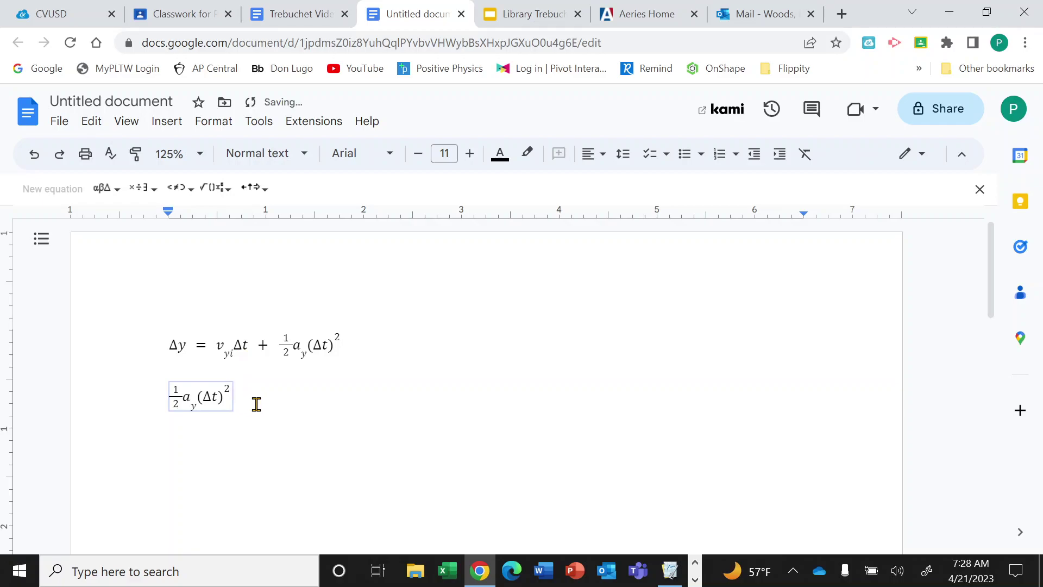
click(212, 193)
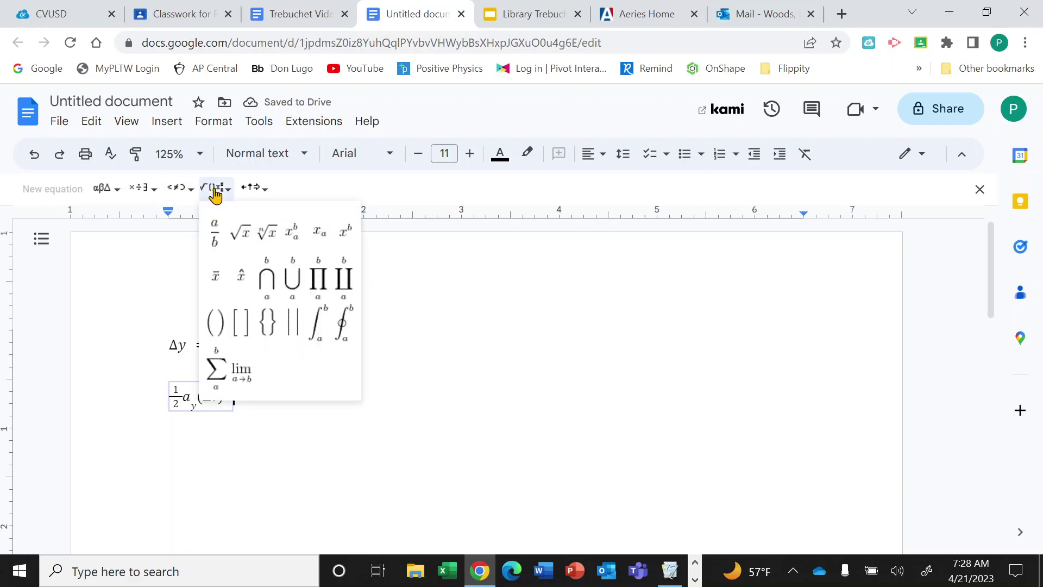
mouse_move(136, 191)
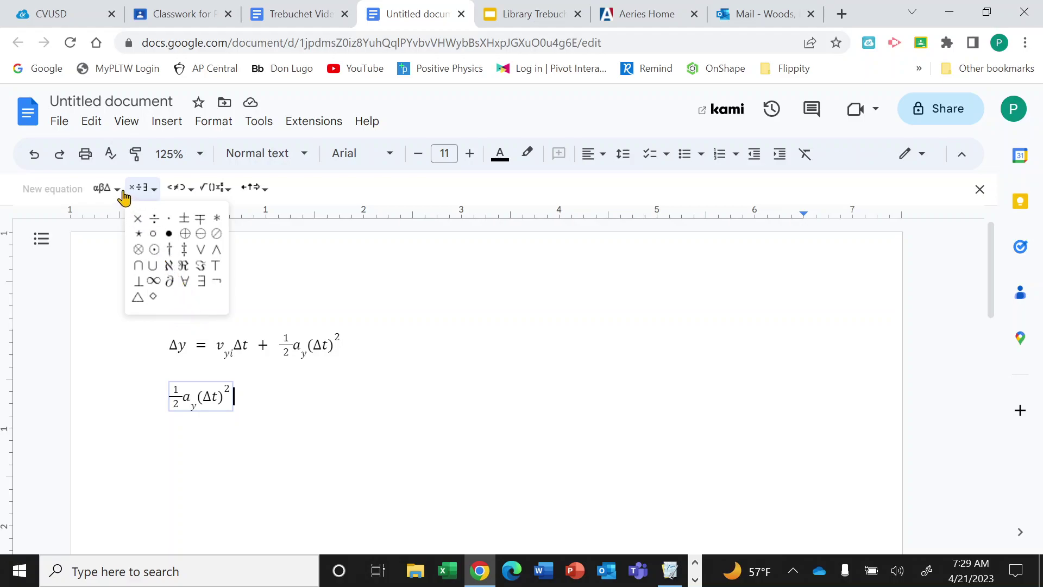
click(146, 189)
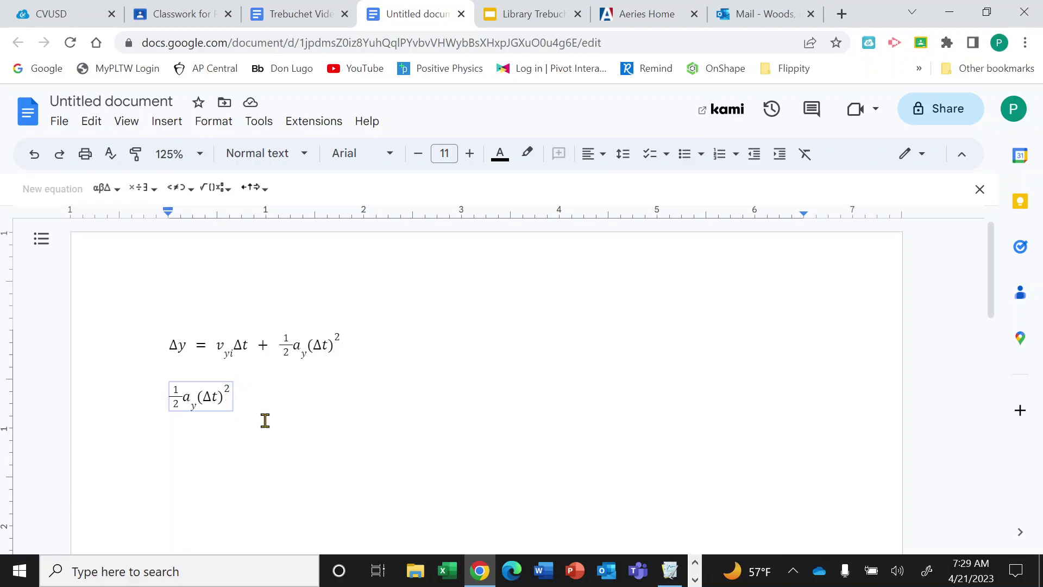
- Add a plus sign and a v with the subscript yi after the squared (Δt) term
text(+)
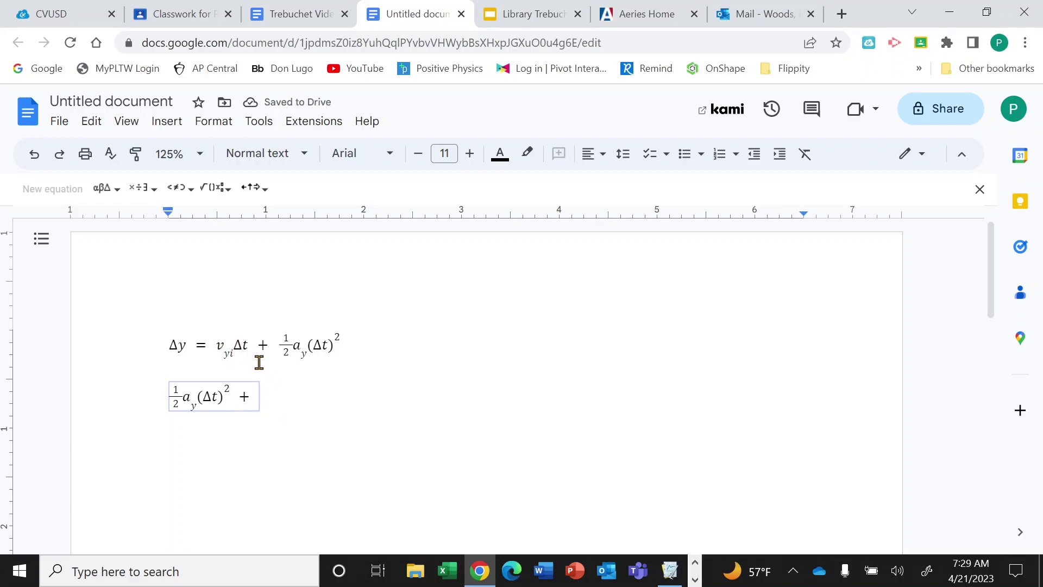
text( v)
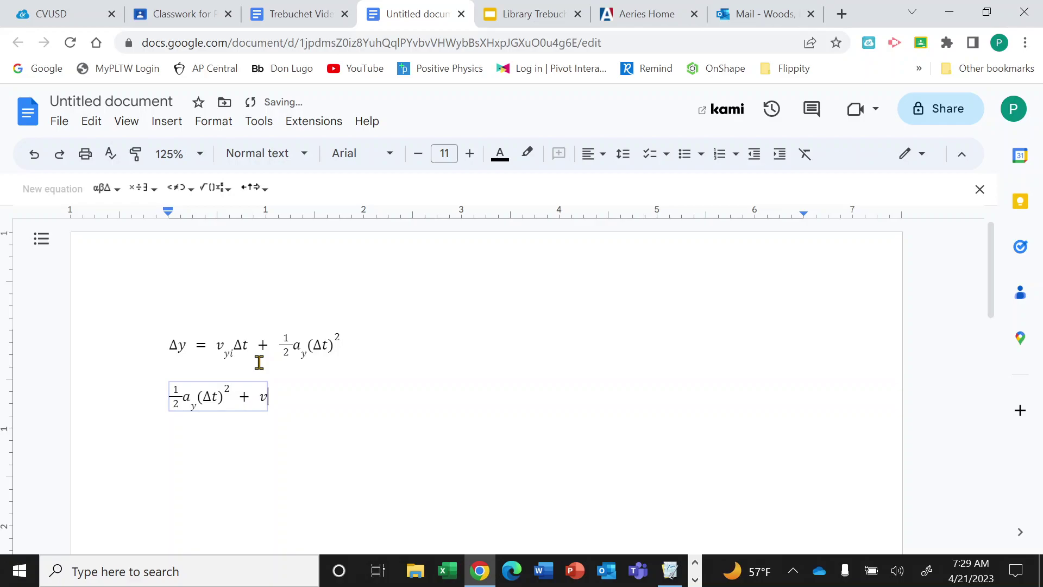
double_click(264, 397)
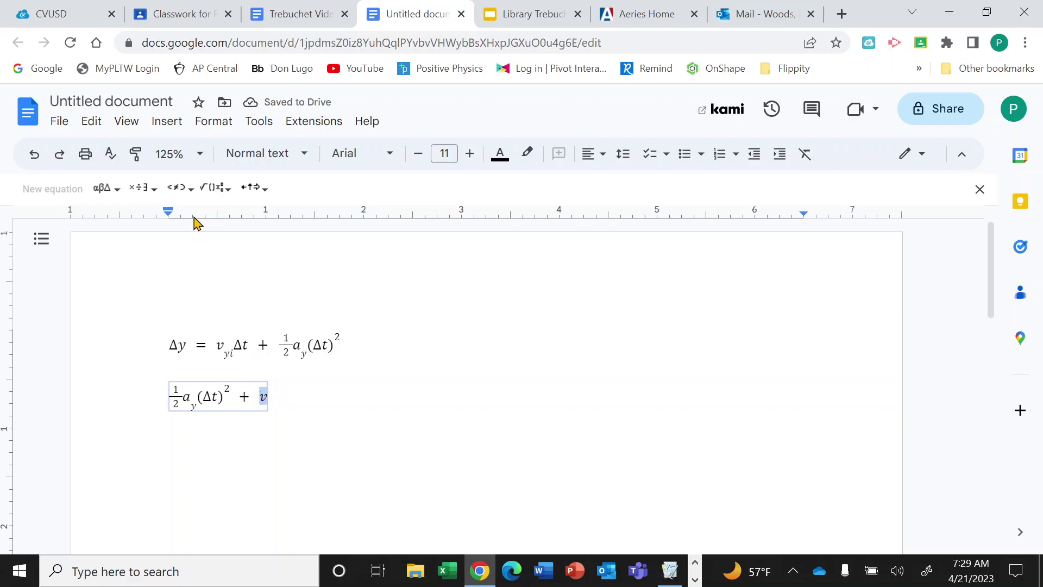
click(211, 196)
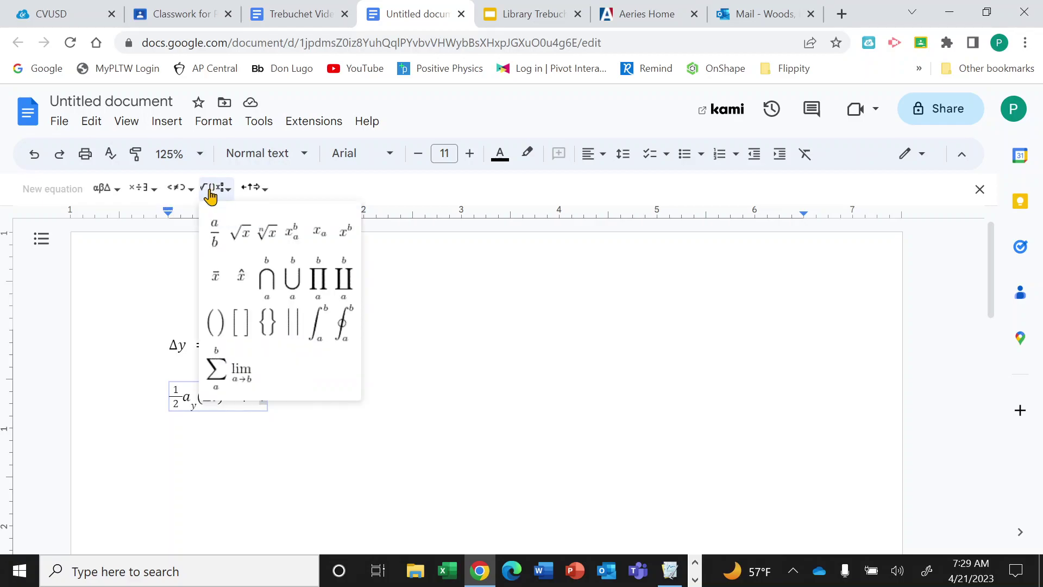
click(318, 233)
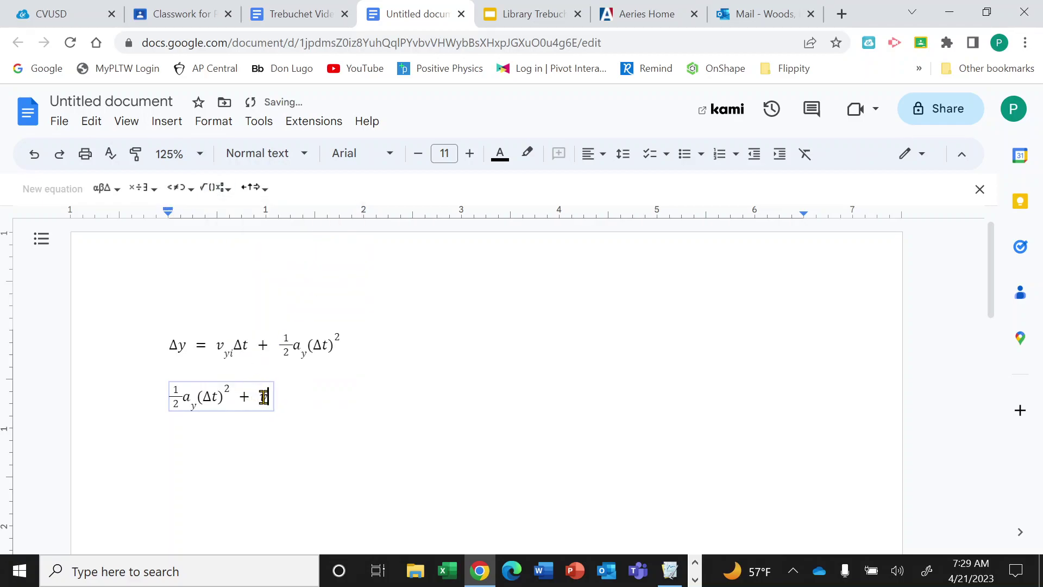
text(yi)
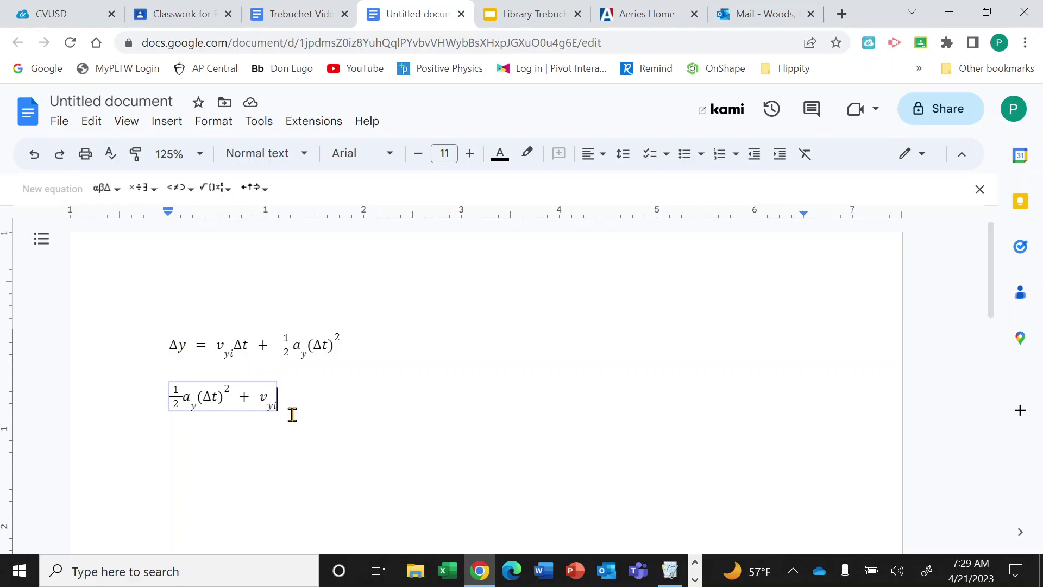
- Leave the yi subscript and append a minus sign followed by Δy to the new equation
key(Right)
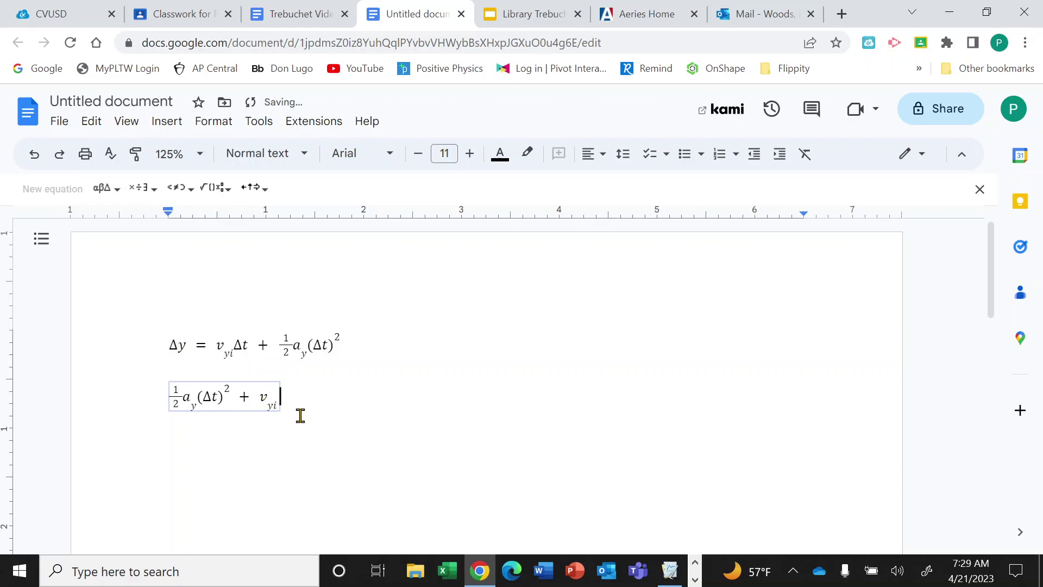
text(-)
click(110, 190)
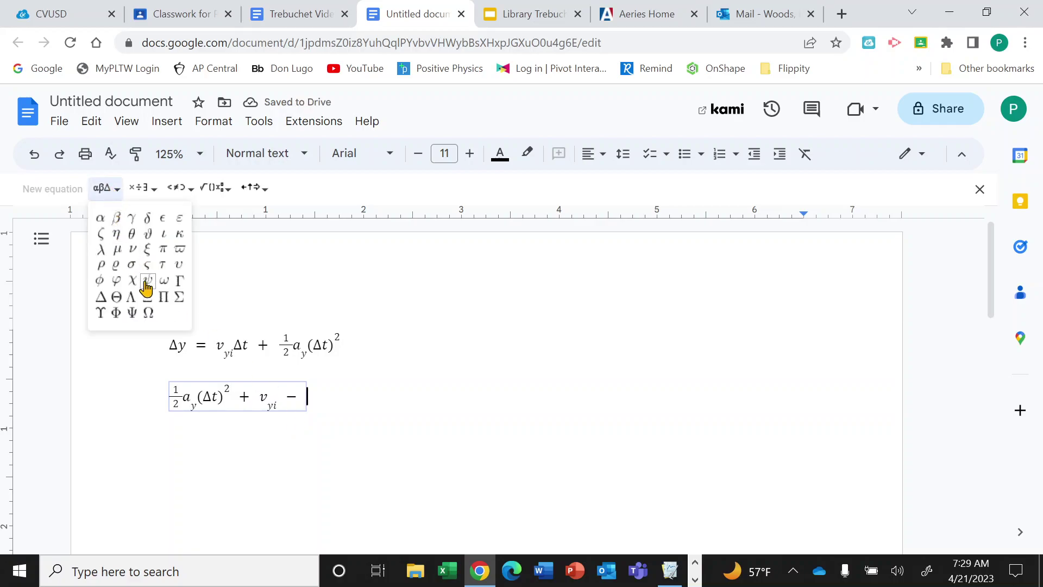
click(101, 297)
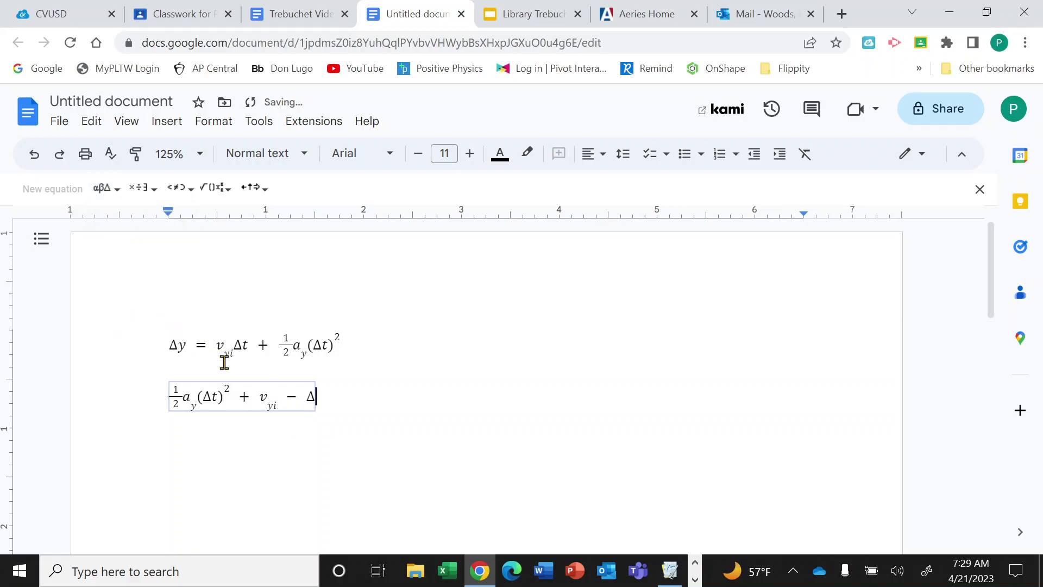
text(y)
- Select the Δy term at the start of the original equation to point it out
click(170, 344)
click(179, 346)
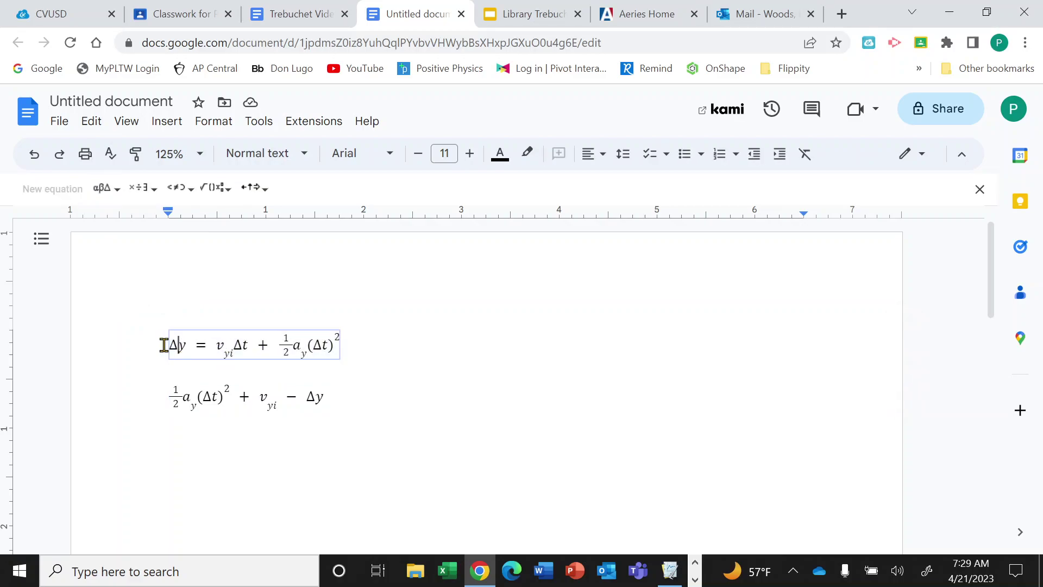
drag(164, 345, 185, 345)
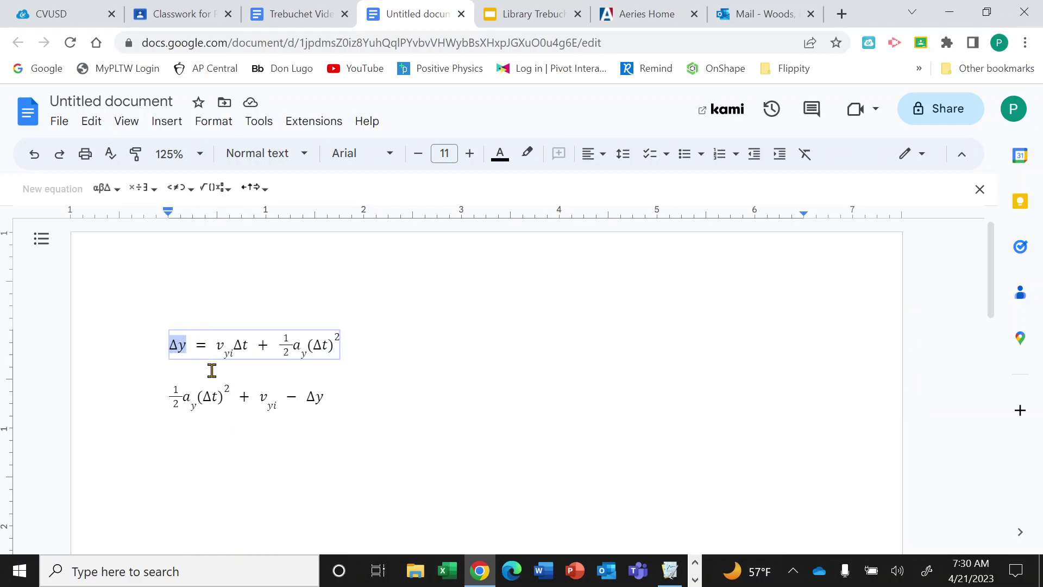
- Complete the new equation with = 0 after Δy and place the text cursor outside it
click(364, 396)
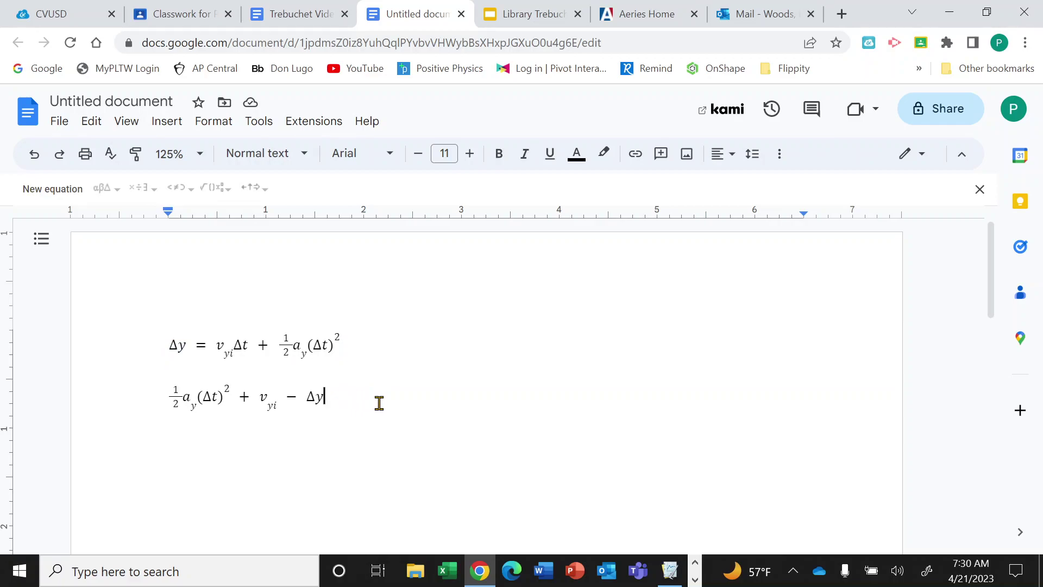
key(Left)
text(= 0)
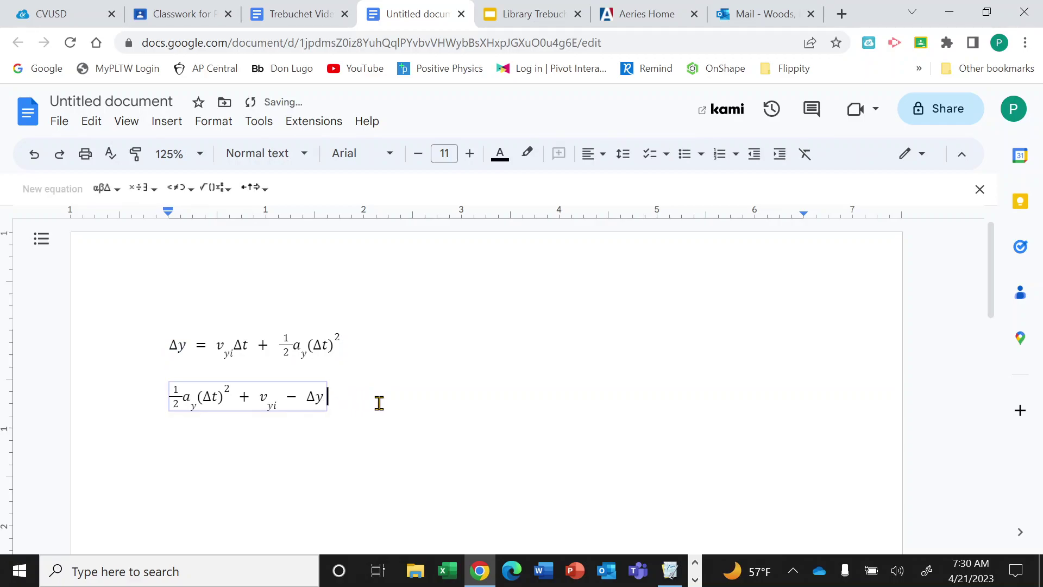
click(379, 403)
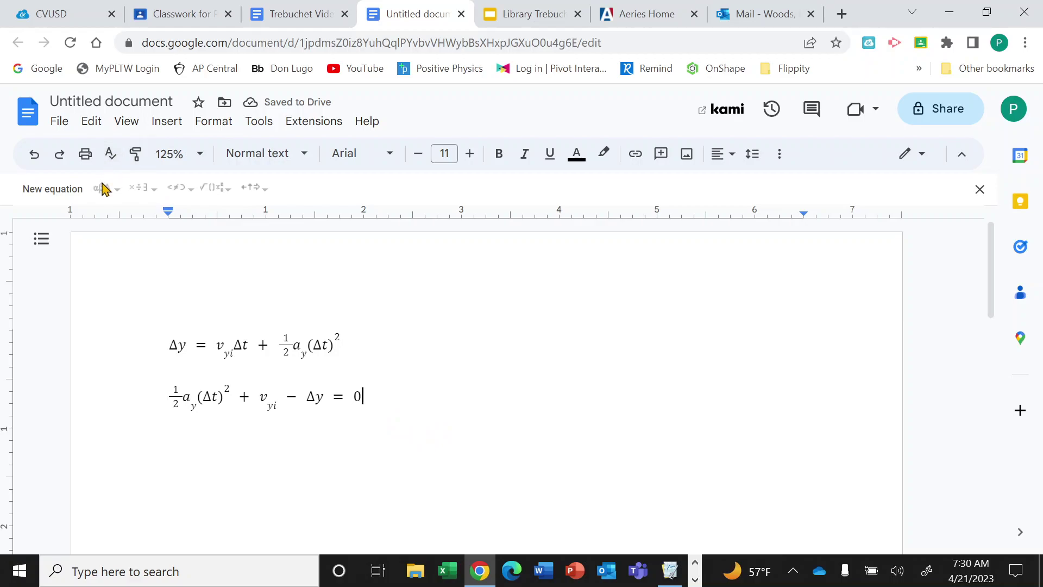
click(168, 125)
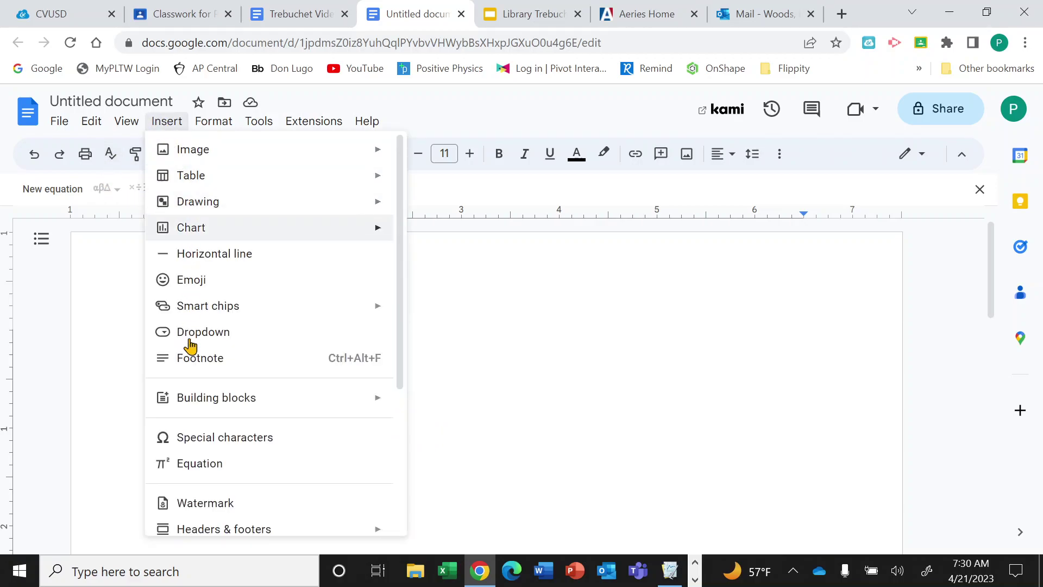
click(475, 421)
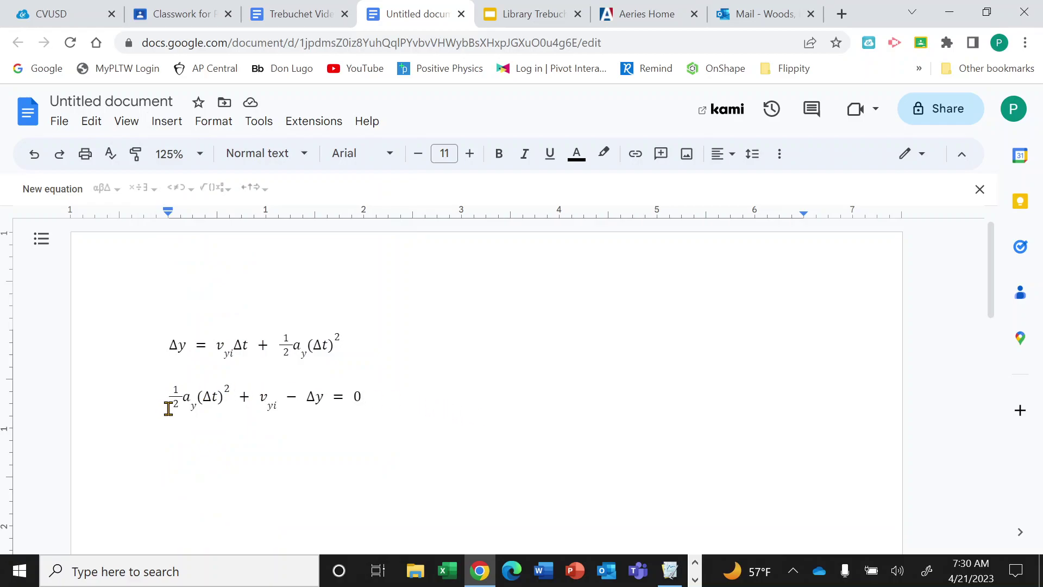